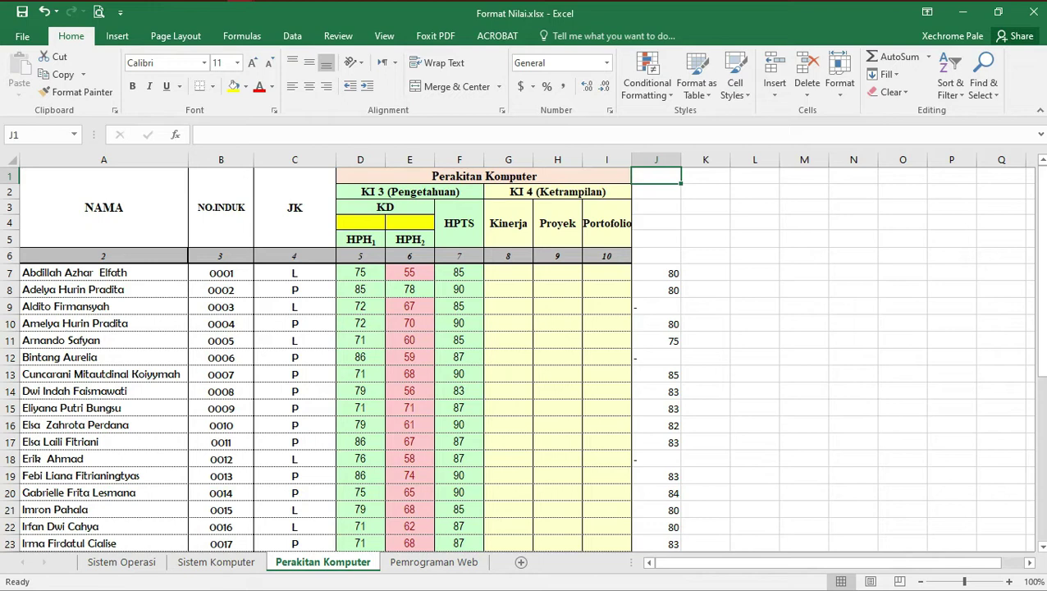
left_click(122, 562)
left_click(216, 562)
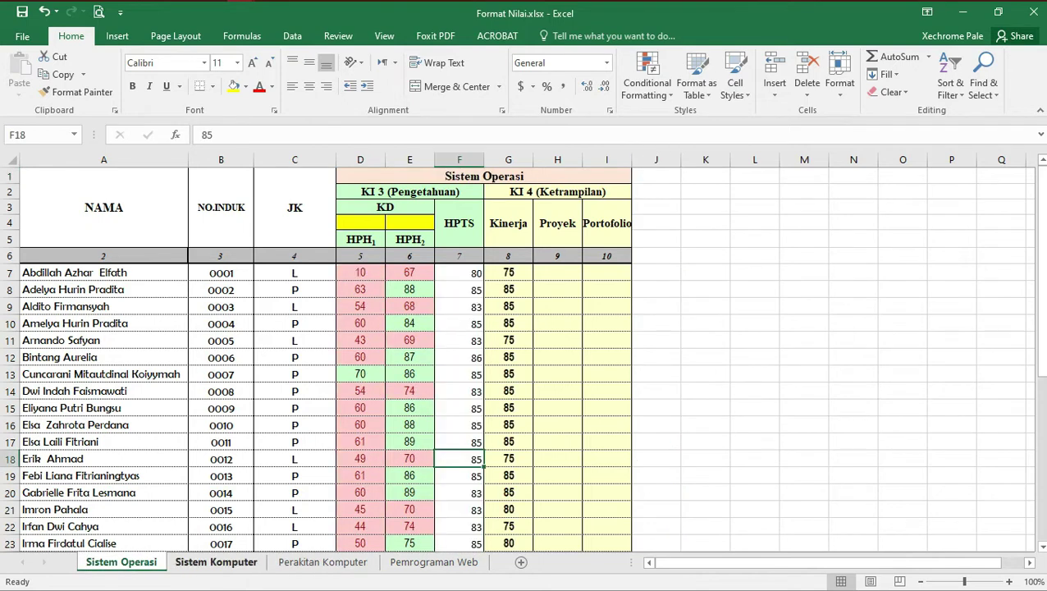
left_click(323, 562)
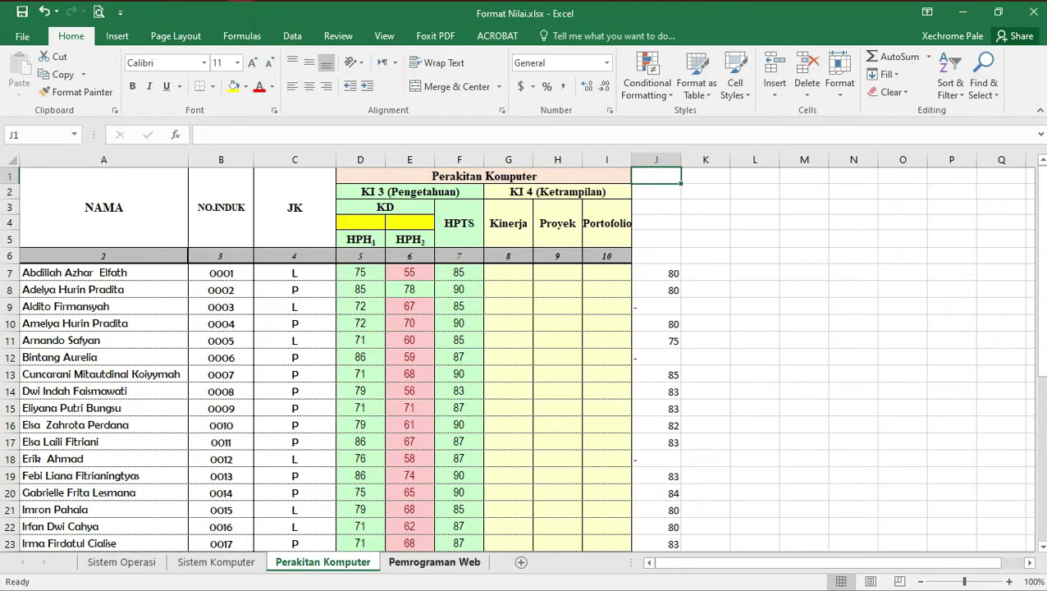
left_click(433, 563)
left_click(323, 562)
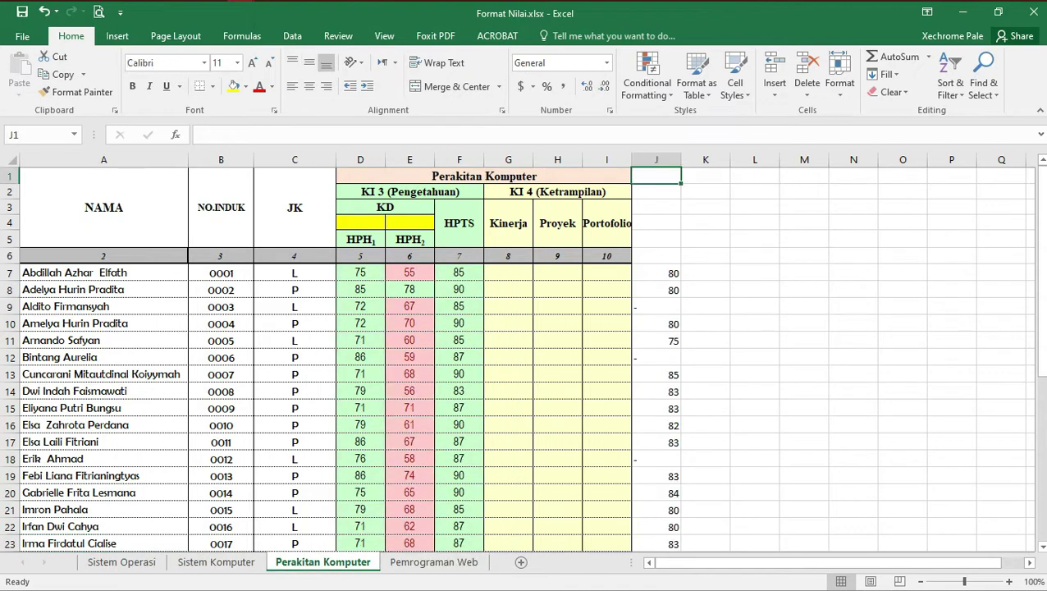
left_click(657, 272)
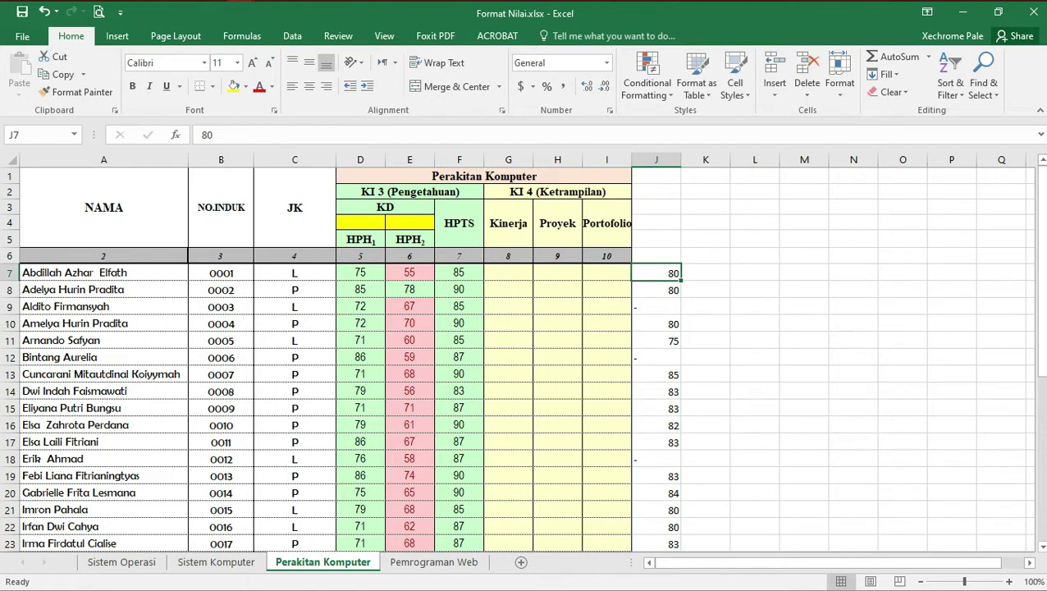
key("Down")
key("Down")
key("Down")
key("Down")
key("Down")
key("Down")
key("Down")
key("Down")
key("Down")
key("Down")
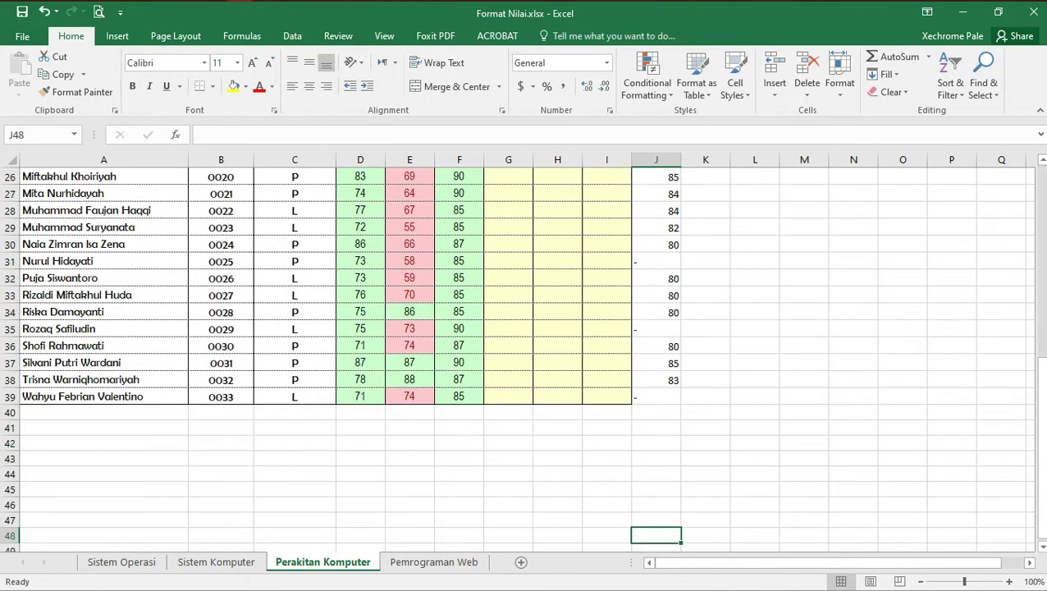
key("Up")
key("Up")
key("Up")
key("Up")
key("Up")
key("Up")
key("Up")
key("Up")
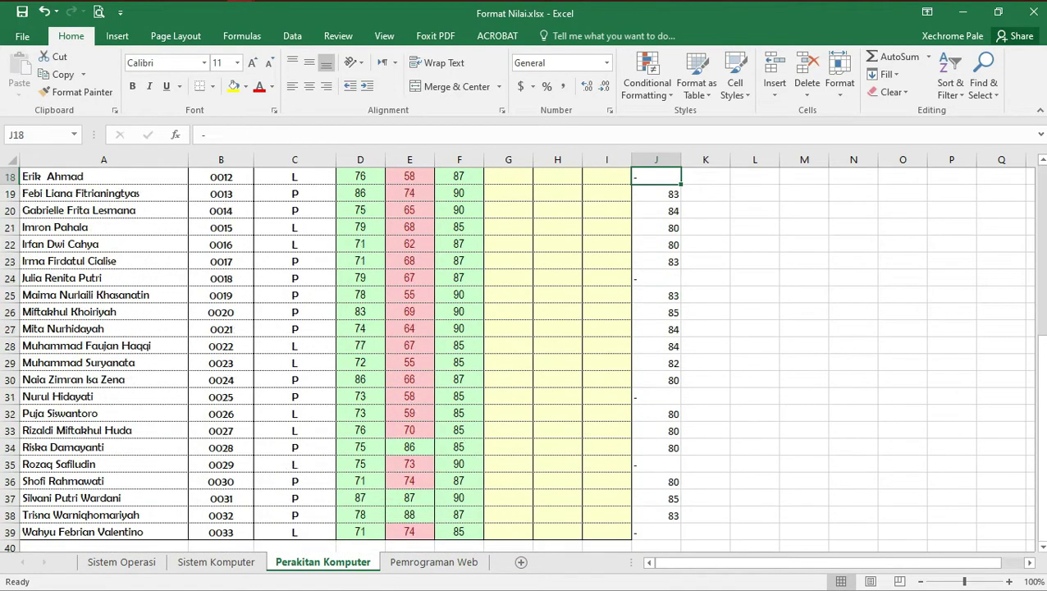
key("Up")
key("Up")
key("Up")
key("Down")
key("Down")
key("Down")
key("Down")
key("Down")
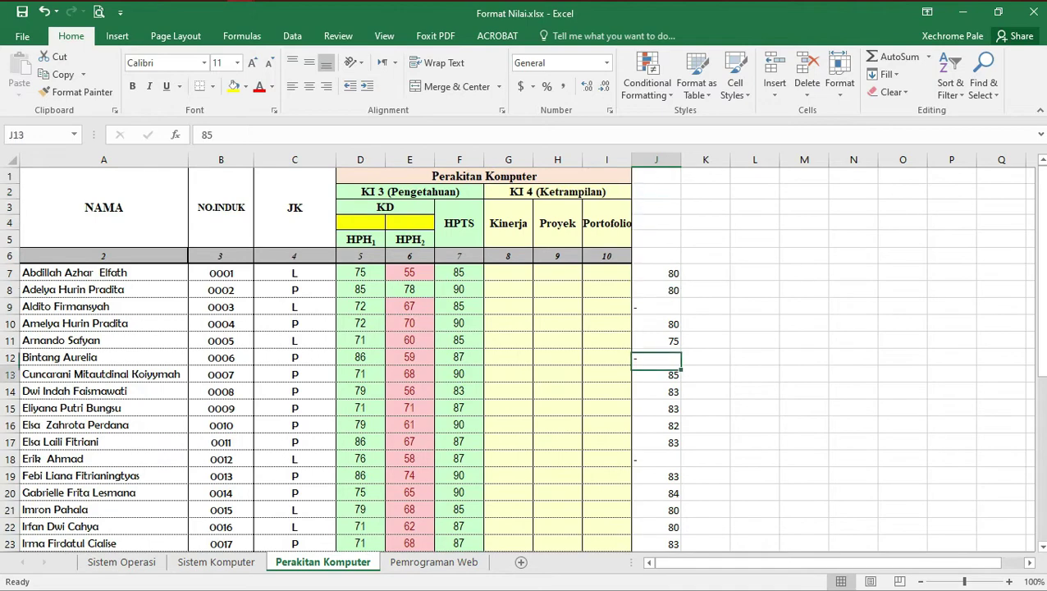
key("Down")
key("Down")
key("Down")
key("Down")
key("Down")
key("Down")
key("Down")
key("Down")
key("Down")
key("Down")
key("Down")
key("Down")
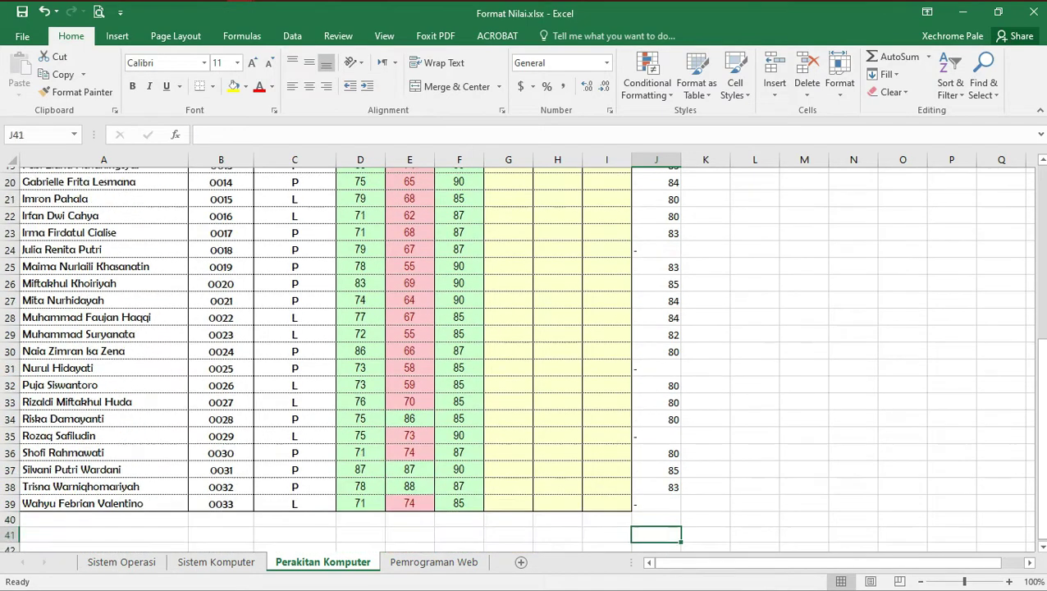
key("Up")
key("Up")
key("Up")
key("Up")
key("Up")
key("Up")
key("Up")
key("Up")
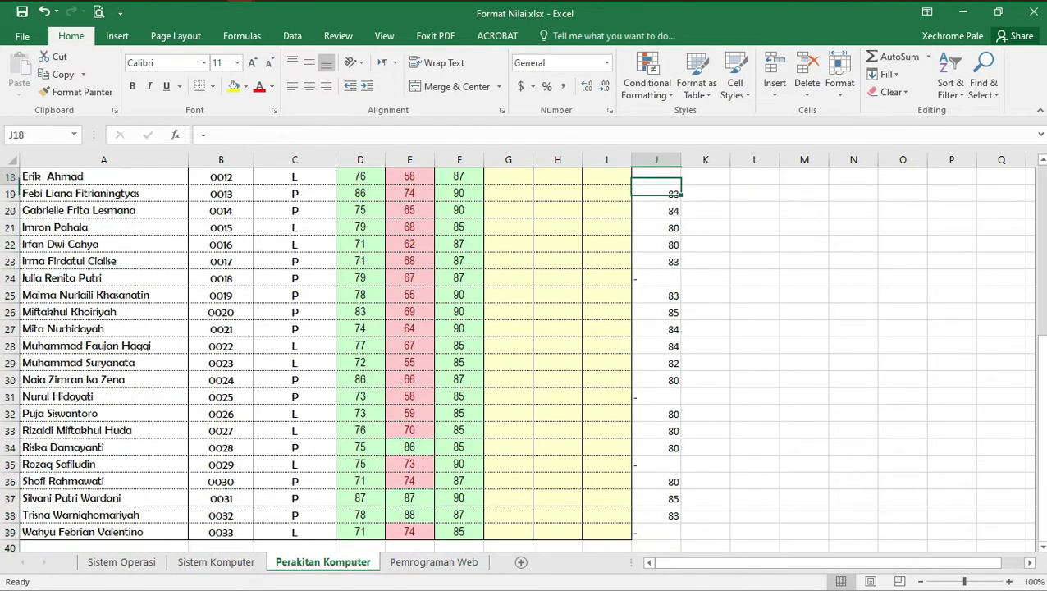
key("Up")
key("Up")
key("Up")
key("Up")
key("Up")
key("Down")
key("Down")
key("Down")
key("Down")
key("Down")
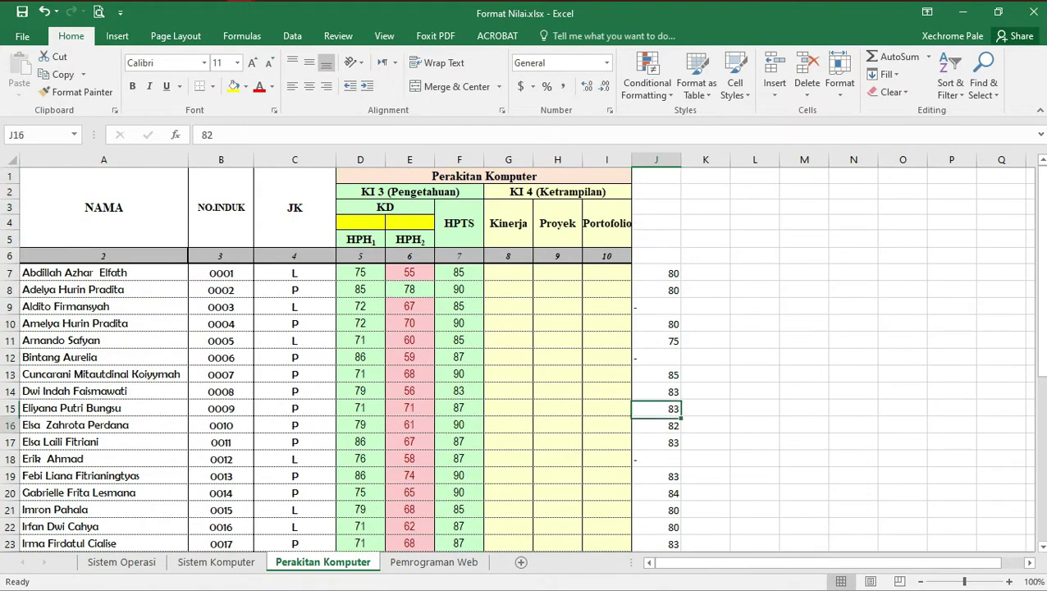
key("Down")
key("Down")
key("Down")
key("Down")
key("Down")
key("Down")
key("Down")
key("Up")
key("Up")
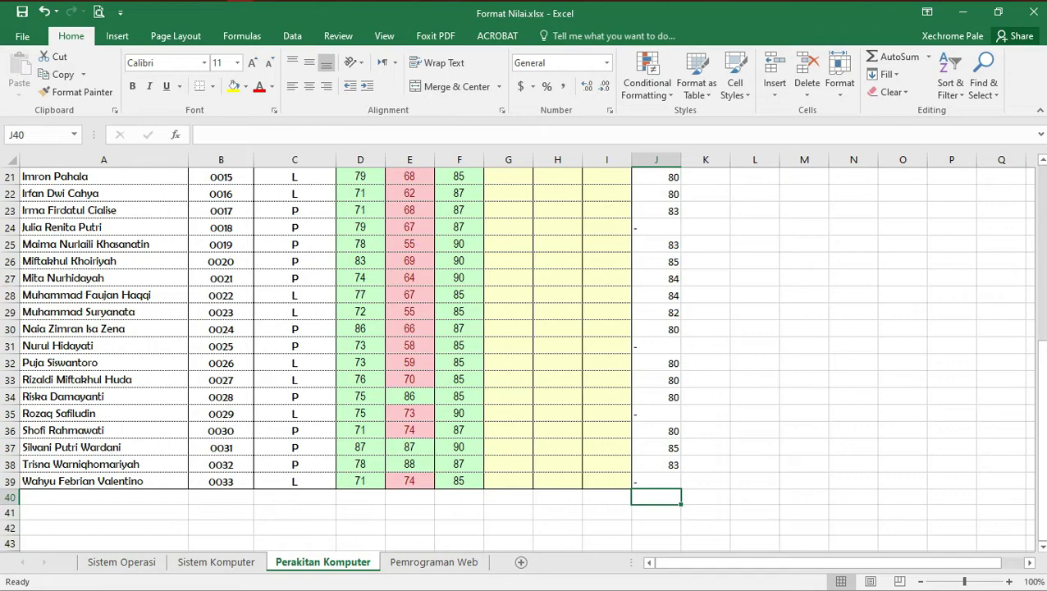
key("Up")
key("Up")
key("Up")
key("Up")
key("Up")
key("Up")
key("Up")
key("Up")
key("Up")
key("Up")
key("Up")
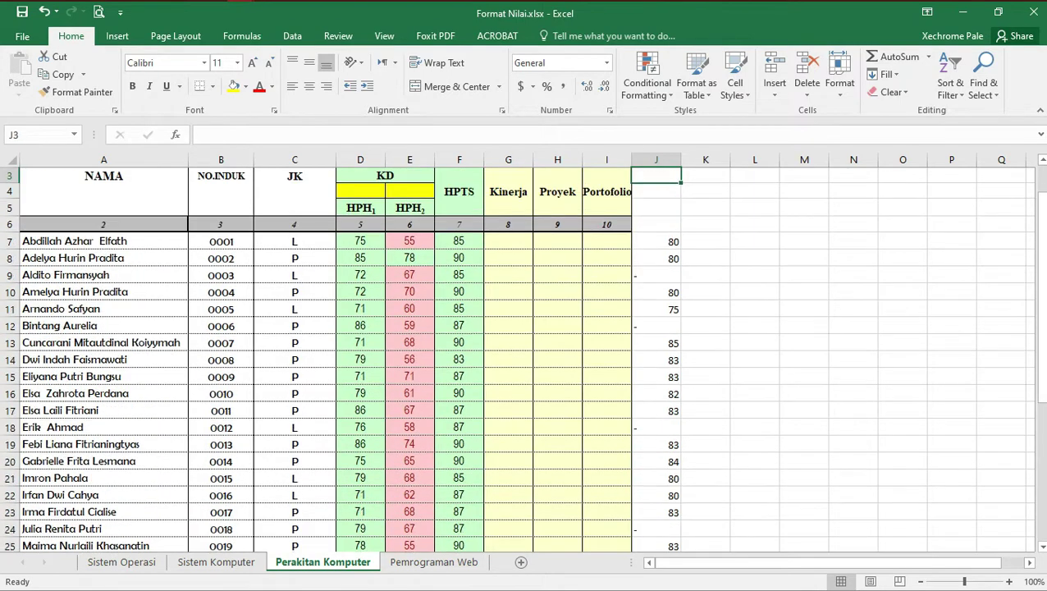
key("Down")
key("Down")
key("Down")
key("Down")
key("Down")
key("Down")
key("Down")
key("Down")
key("Down")
key("Down")
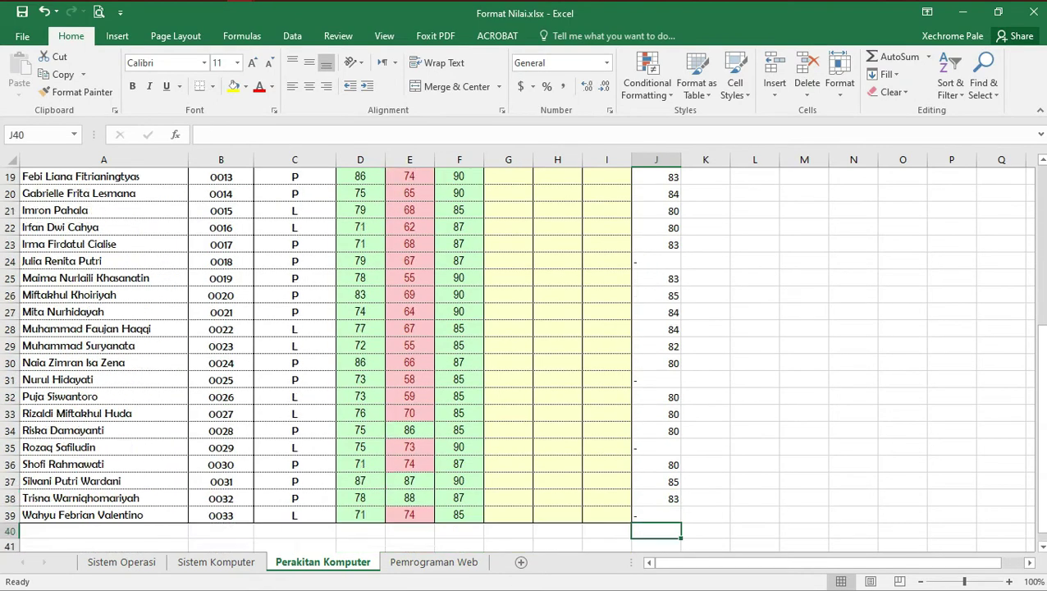
key("Down")
key("Down")
key("Down")
key("Up")
key("Up")
key("Up")
key("Up")
key("Down")
key("Down")
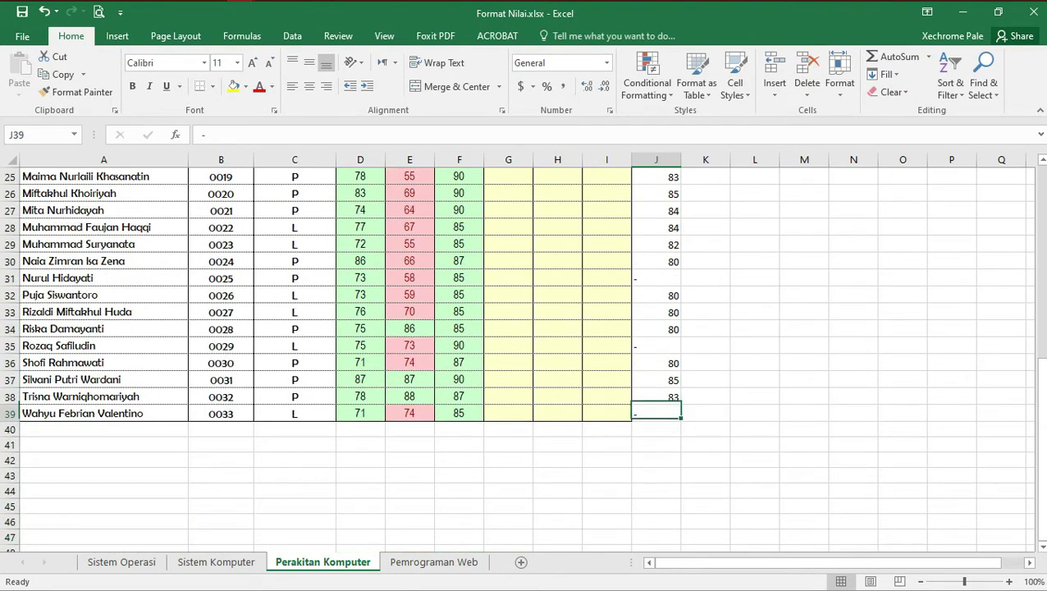
key("Down")
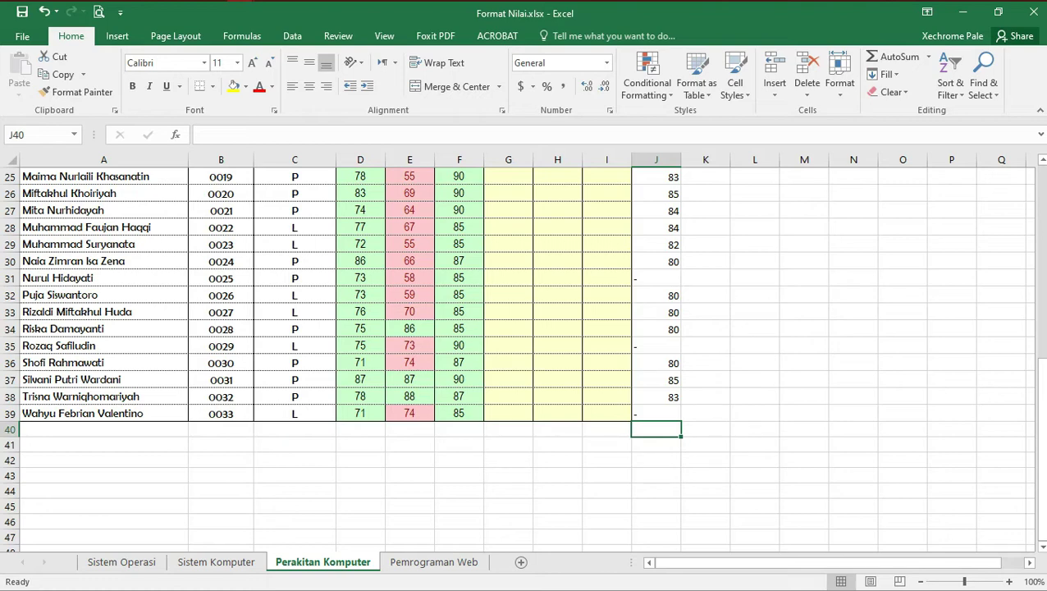
key("Up")
key("Up")
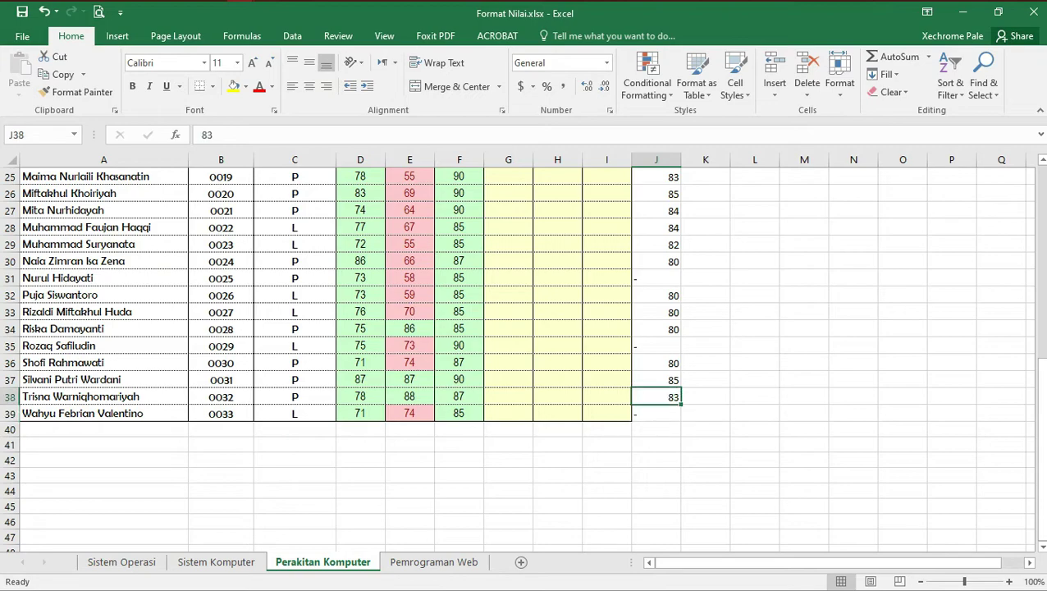
key("Up")
key("Up")
key("Up")
key("Up")
key("Up")
key("Up")
key("Up")
key("Up")
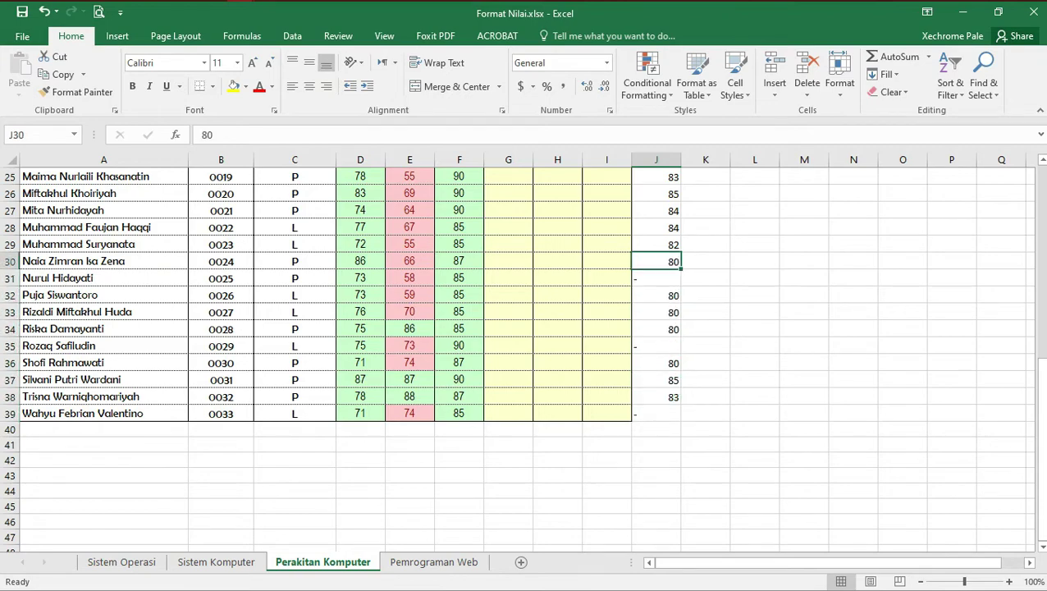
key("Up")
key("Up")
key("Up")
key("Up")
key("Up")
key("Up")
scroll(522, 341, "up", 1)
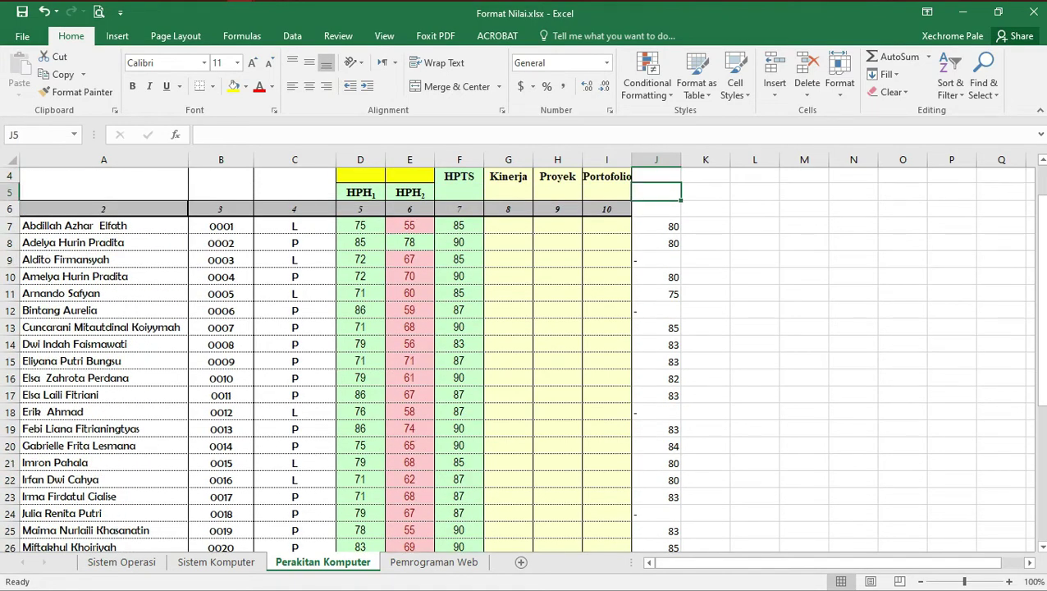
key("Down")
key("Down")
key("Down")
key("Down")
key("Down")
key("Down")
key("Down")
key("Down")
key("Down")
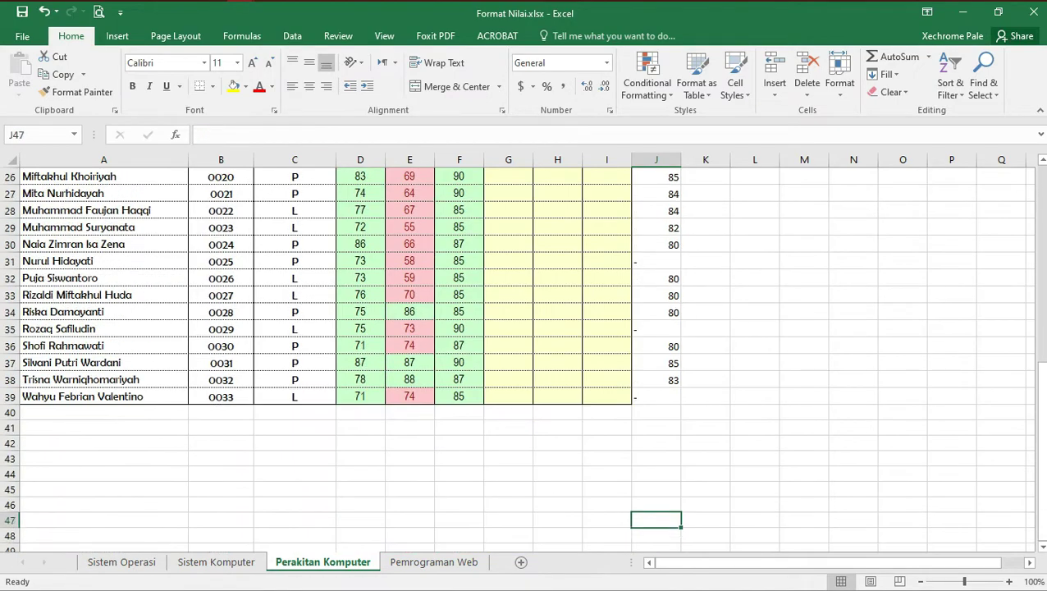
key("Up")
key("Up")
key("Up")
key("Up")
key("Up")
key("Up")
key("Up")
key("Up")
key("Up")
key("Up")
key("Up")
key("Up")
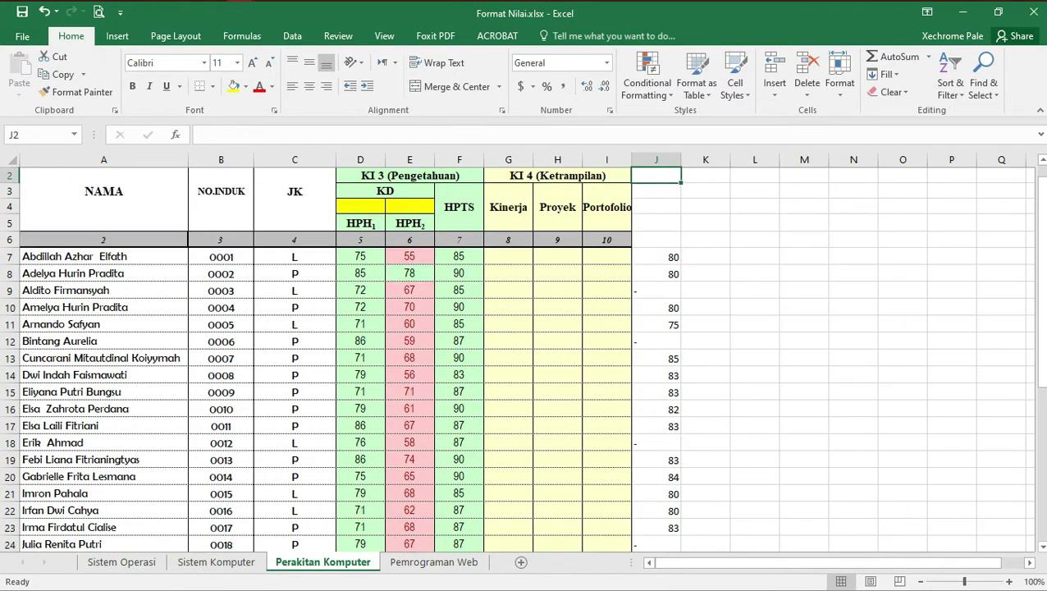
key("Down")
key("Down")
key("Down")
key("Down")
key("Down")
key("Down")
key("Down")
key("Down")
key("Down")
key("Down")
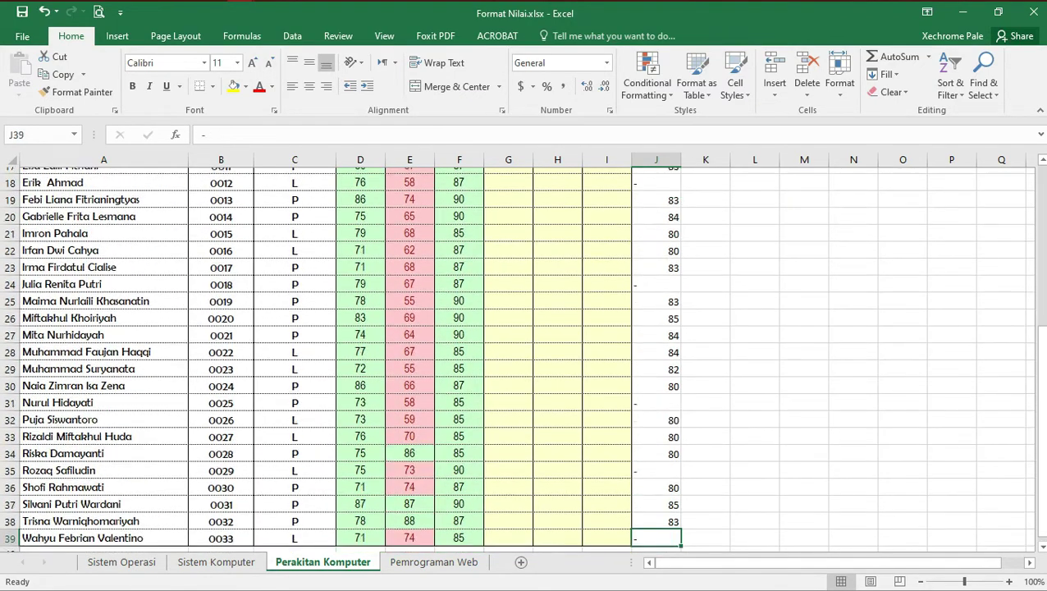
key("Down")
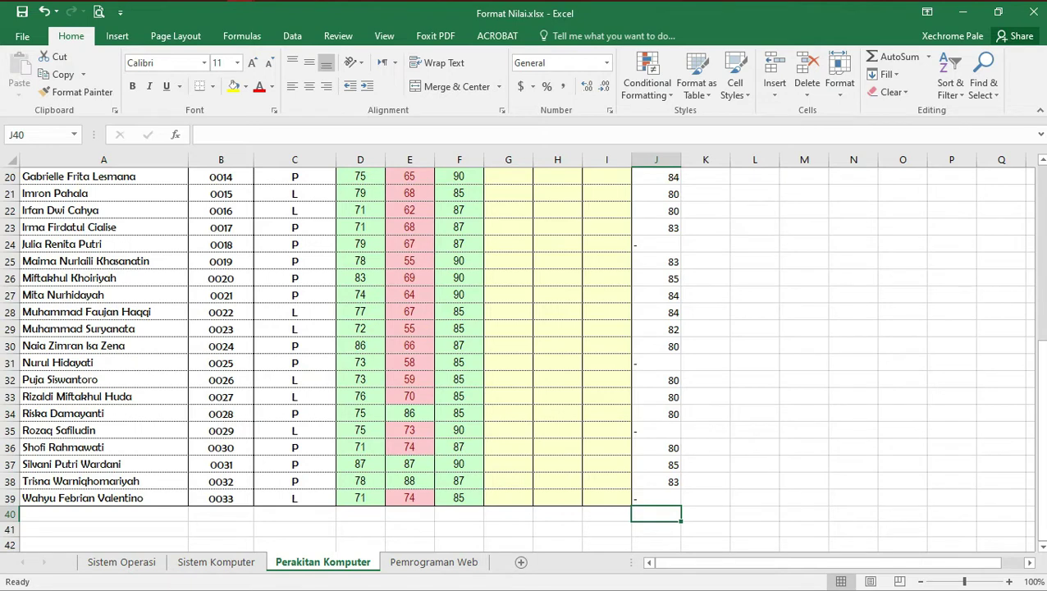
key("Up")
key("Up")
key("Up")
key("Up")
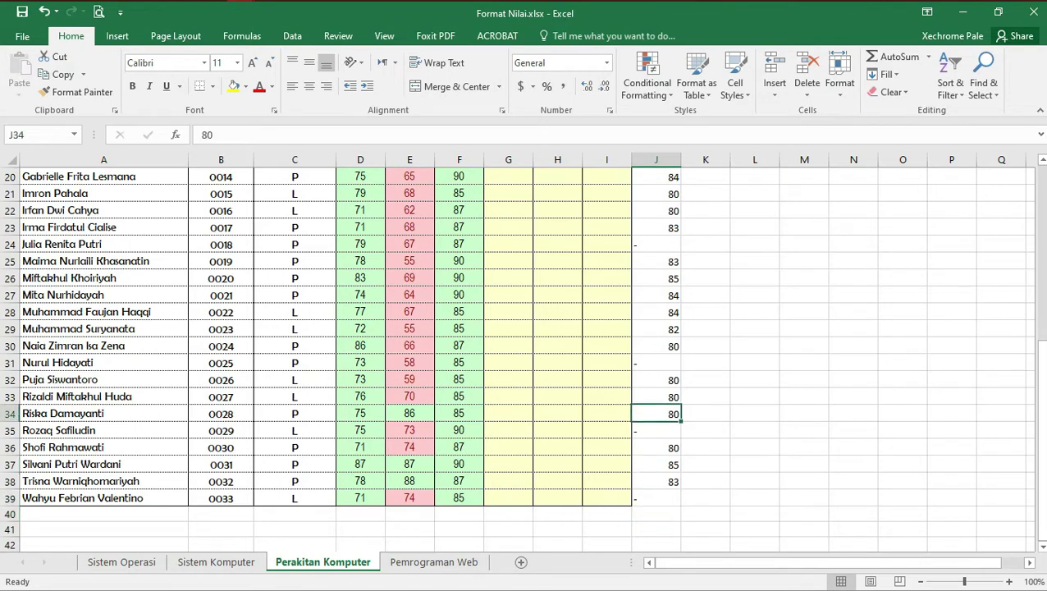
key("Down")
key("Down")
key("Down")
key("Down")
key("Down")
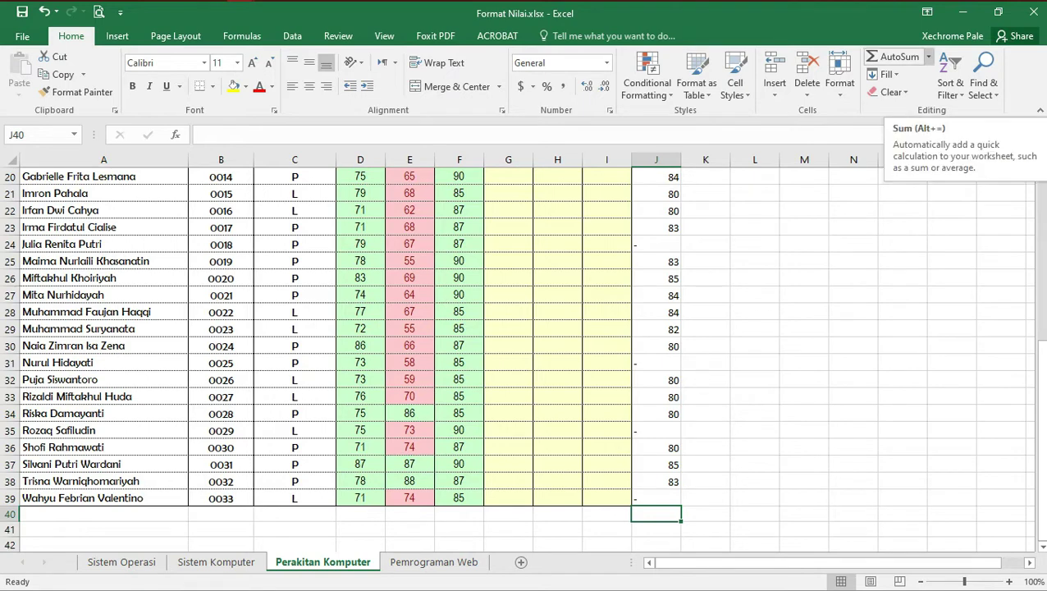
left_click(928, 57)
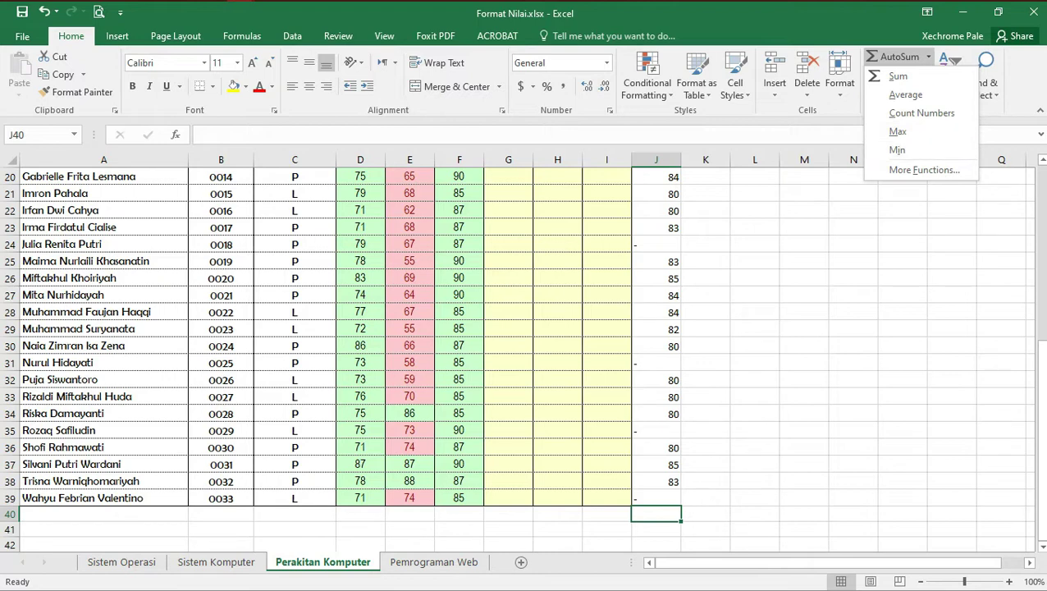
key("Escape")
left_click(607, 514)
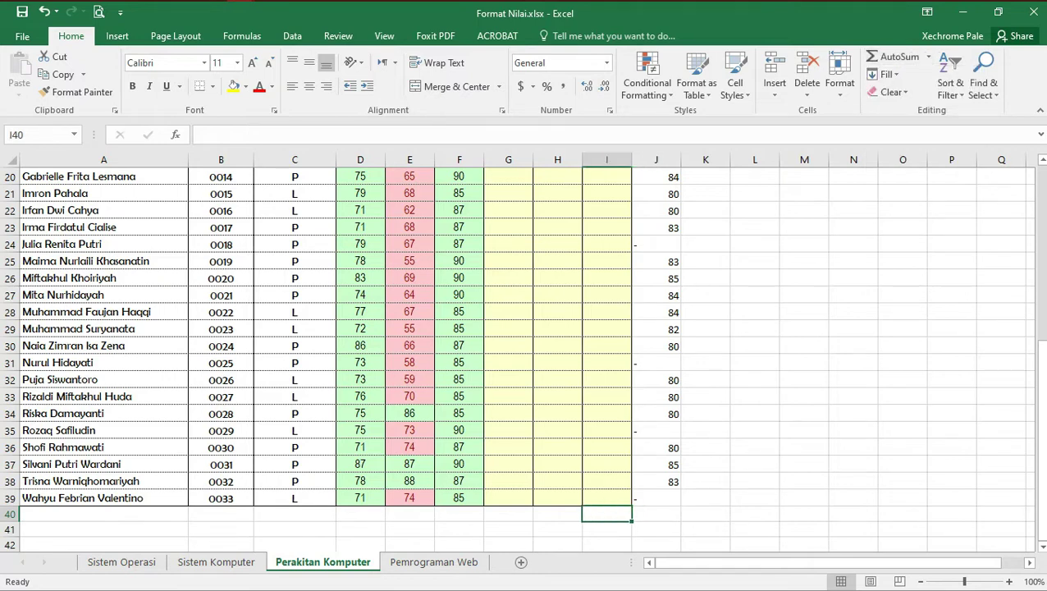
left_click(656, 514)
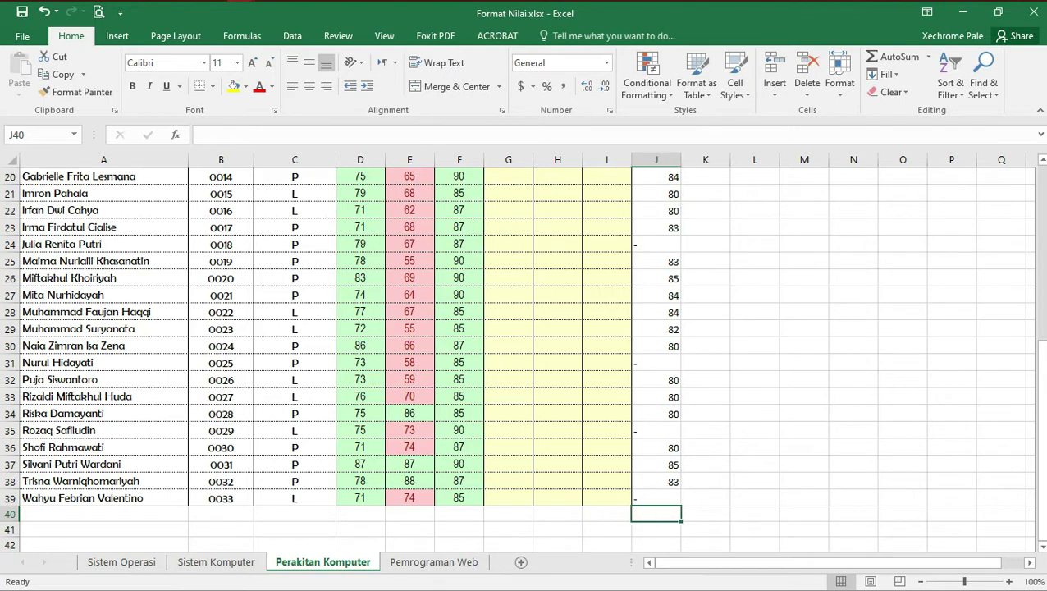
left_click(607, 514)
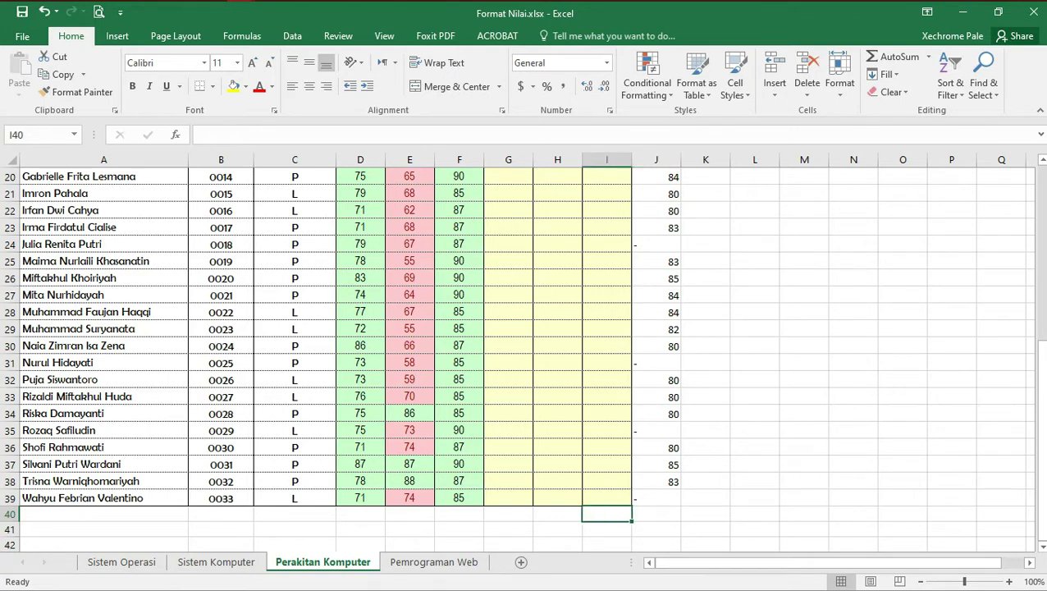
left_click(360, 514)
key("Up")
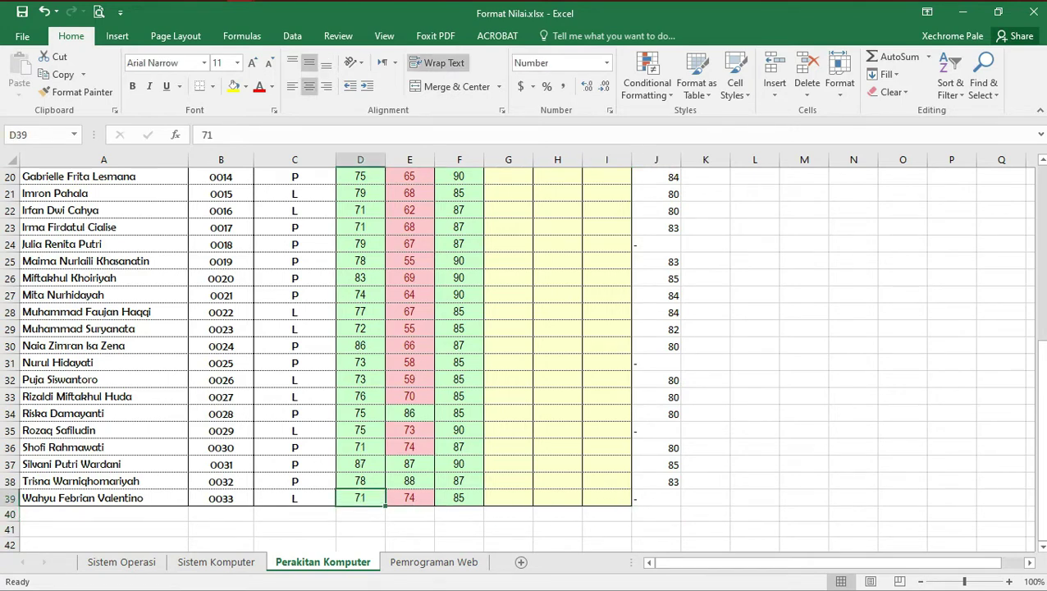
key("Up")
key("Up")
key("Up")
key("Up")
key("Up")
key("Up")
key("Up")
key("Up")
key("Up")
key("Down")
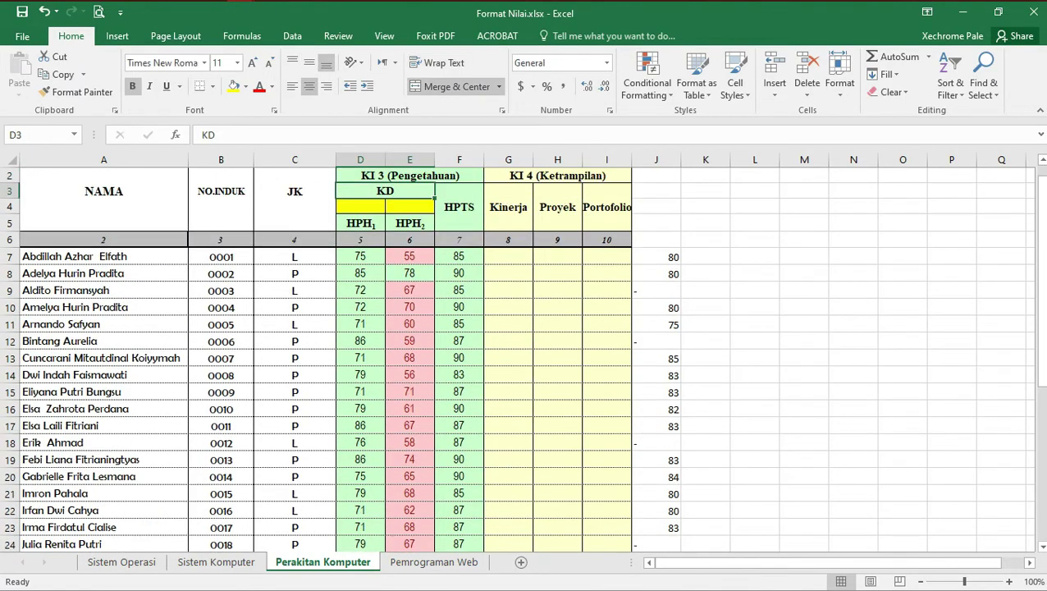
key("Down")
key("Down")
key("Down")
key("Down")
key("Down")
key("Down")
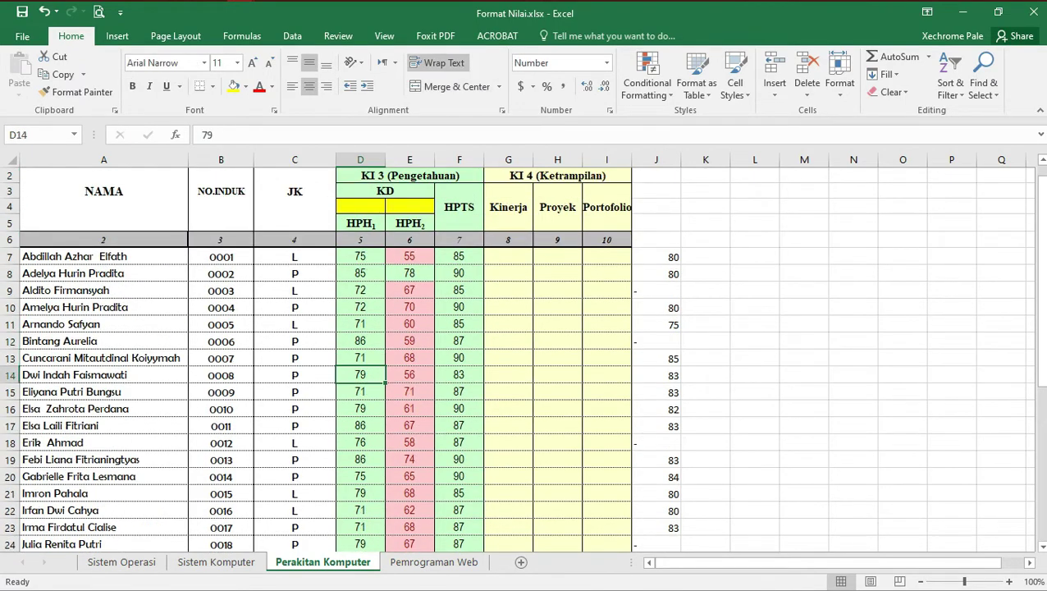
key("Down")
key("Down")
key("Down")
key("Down")
key("Down")
key("Down")
key("Down")
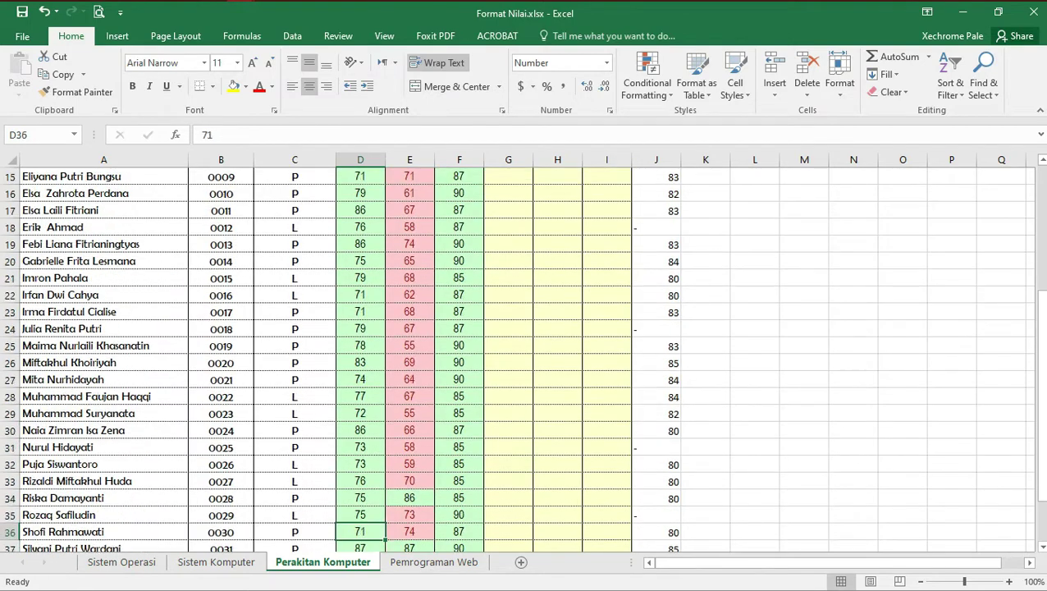
key("Down")
key("Down")
key("Down")
key("Up")
key("Up")
key("Up")
key("Up")
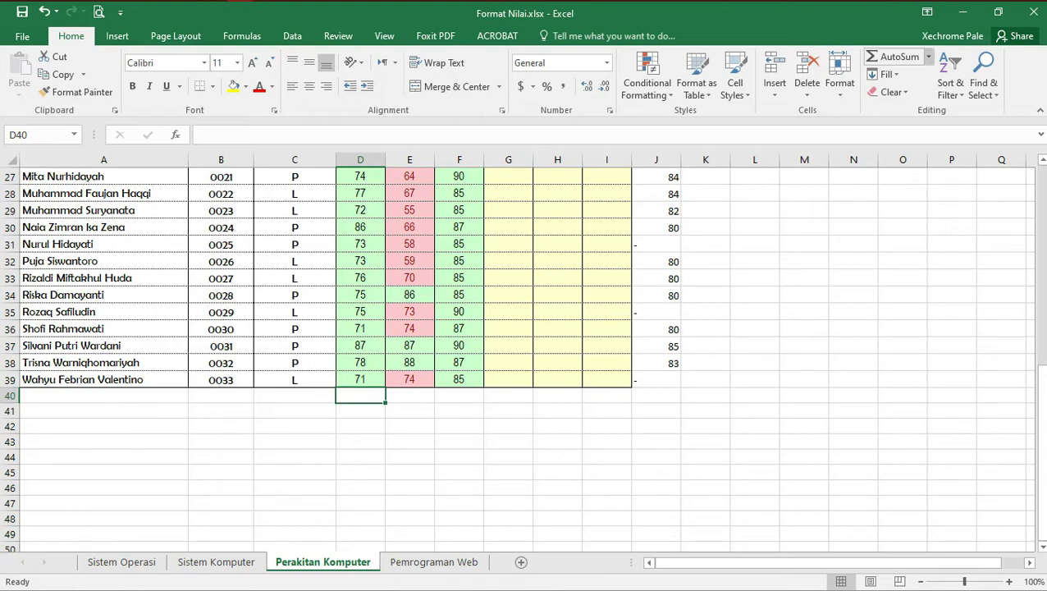
left_click(899, 56)
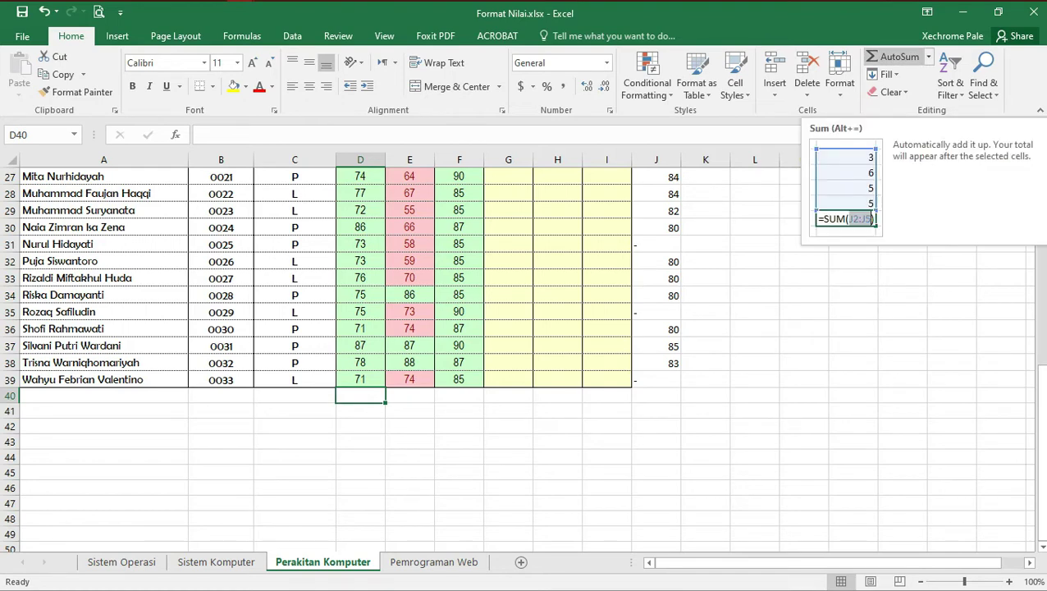
- Use AutoSum to put =SUM(D7:D39) in D40, totalling the HPH1 grades to 2533
left_click(899, 56)
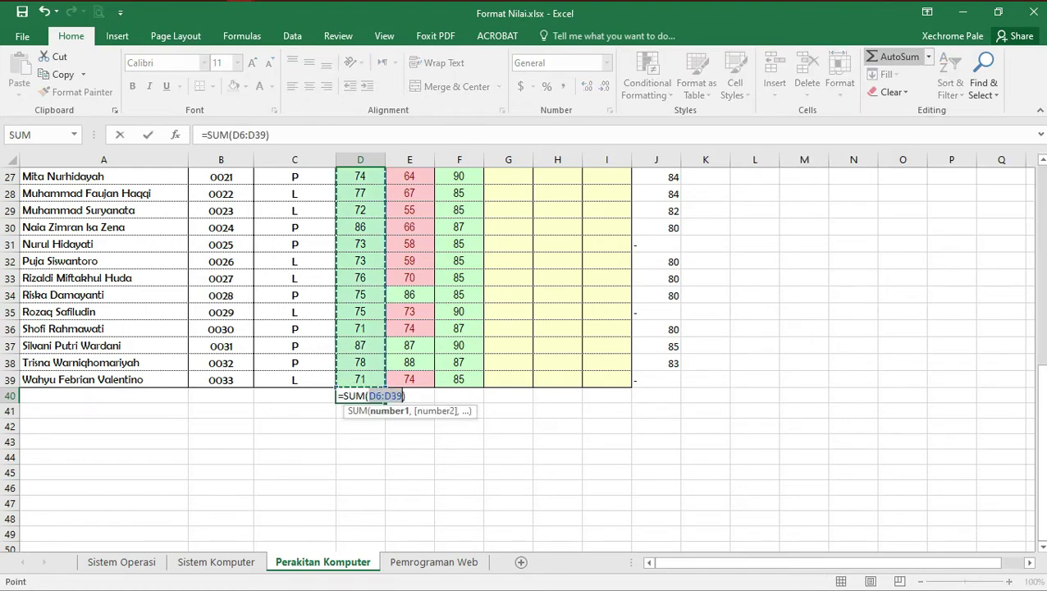
left_click_drag(1041, 472, 1041, 181)
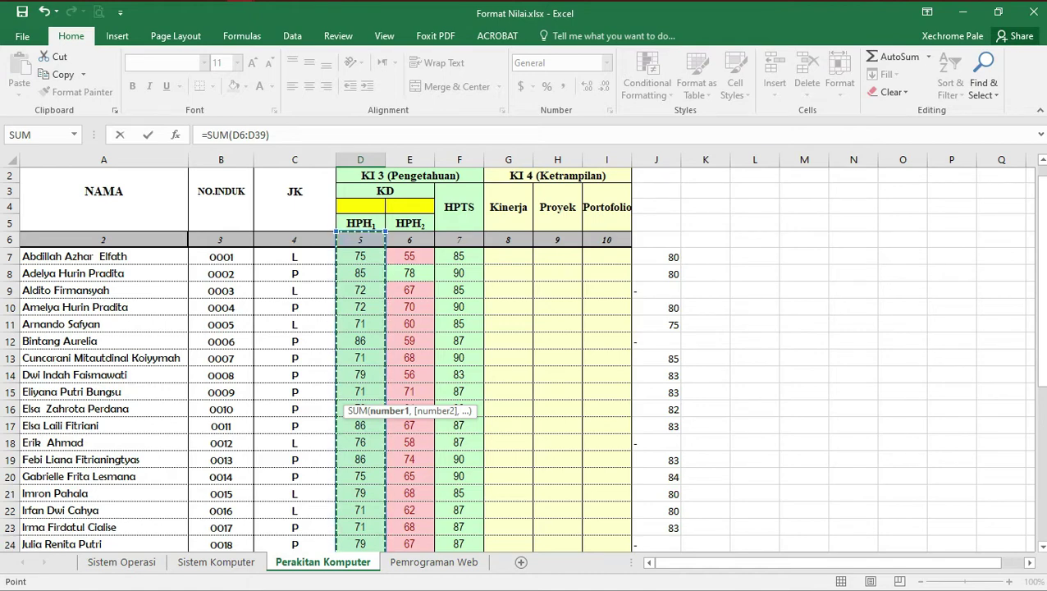
left_click(360, 256)
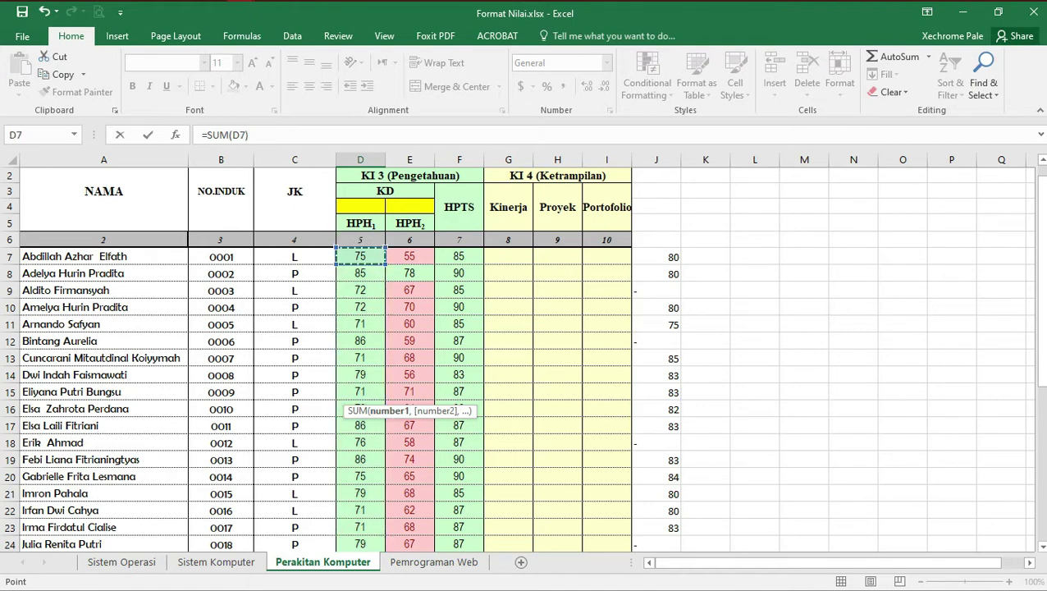
left_click_drag(360, 256, 361, 525)
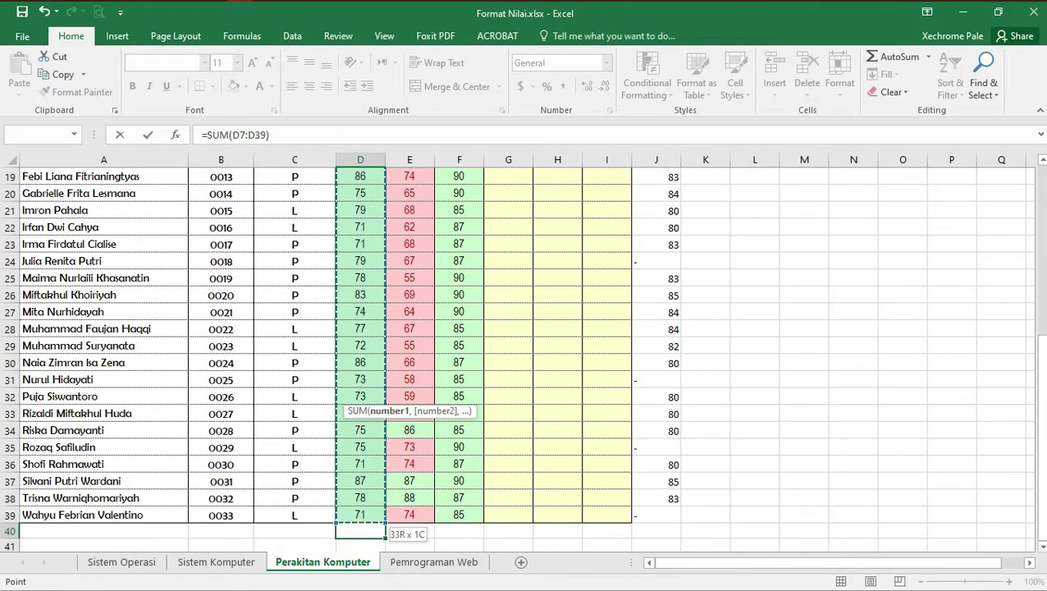
mouse_move(362, 525)
left_mouse_down()
mouse_move(361, 541)
mouse_move(361, 531)
left_mouse_up()
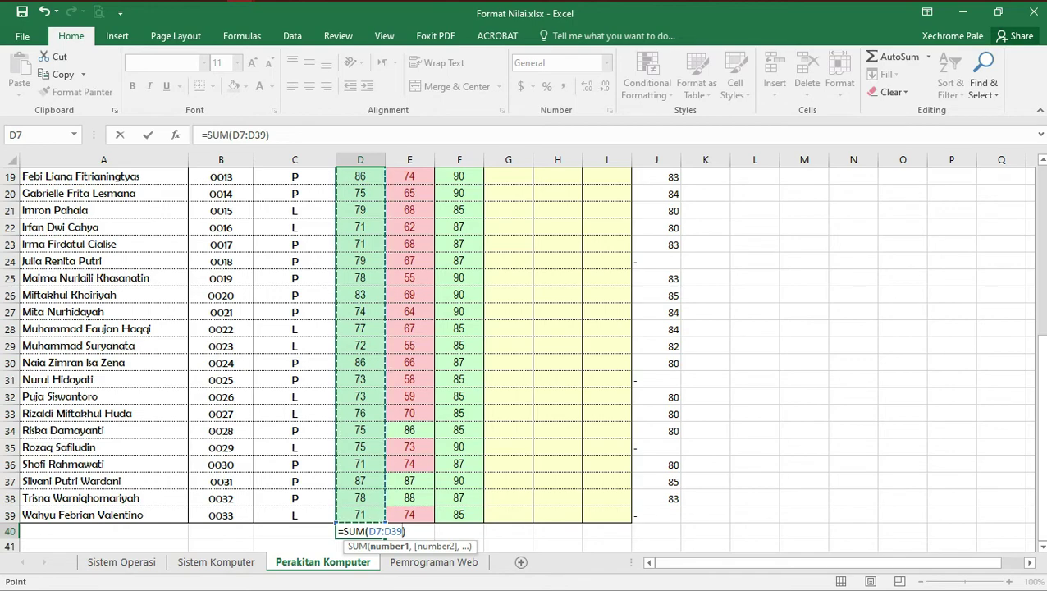
scroll(526, 359, "up", 2)
scroll(525, 358, "up", 4)
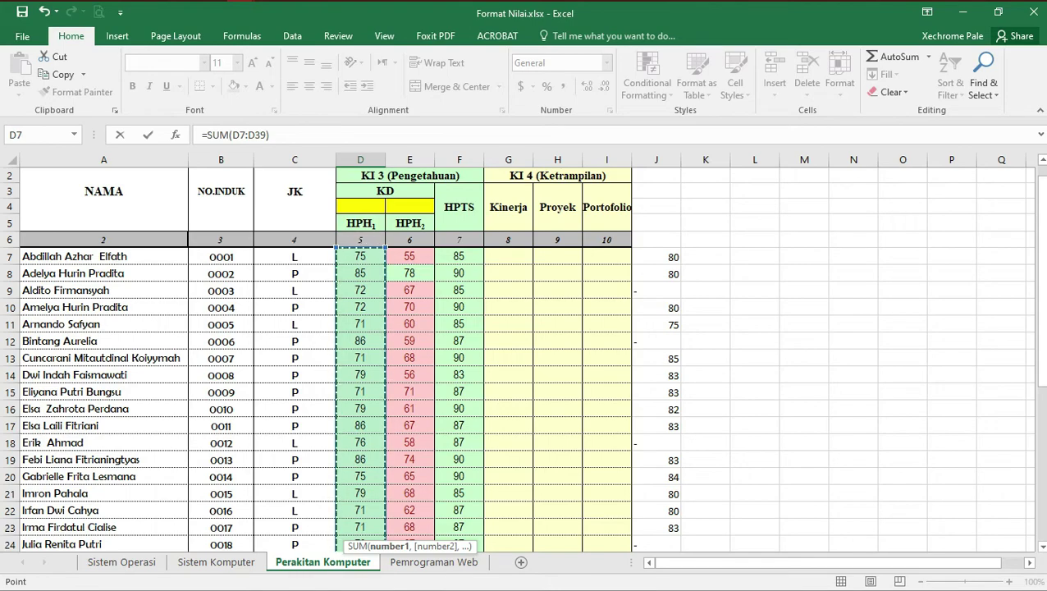
left_click_drag(1041, 246, 1041, 399)
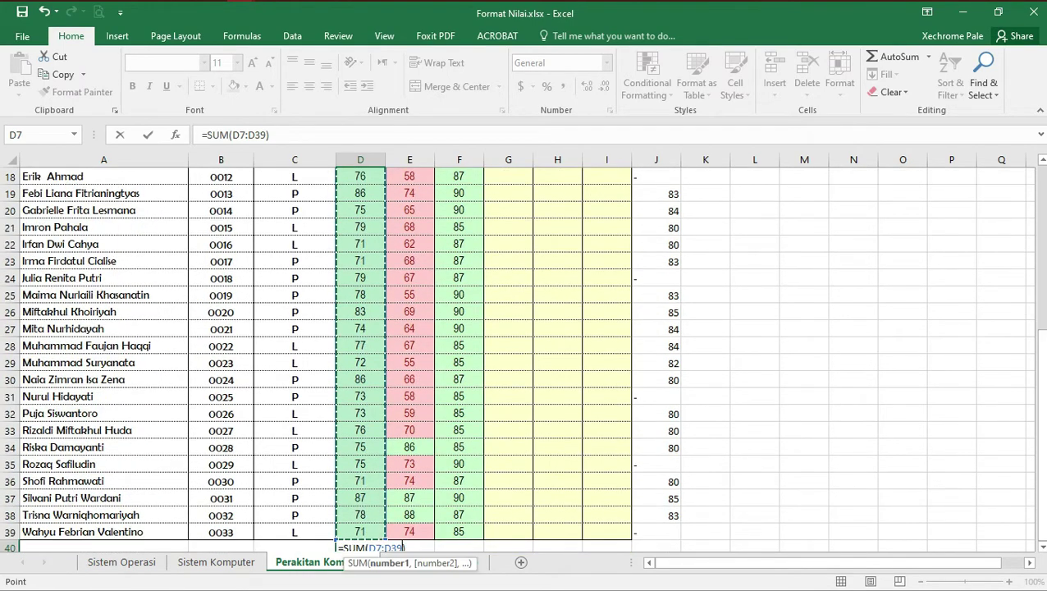
key("Return")
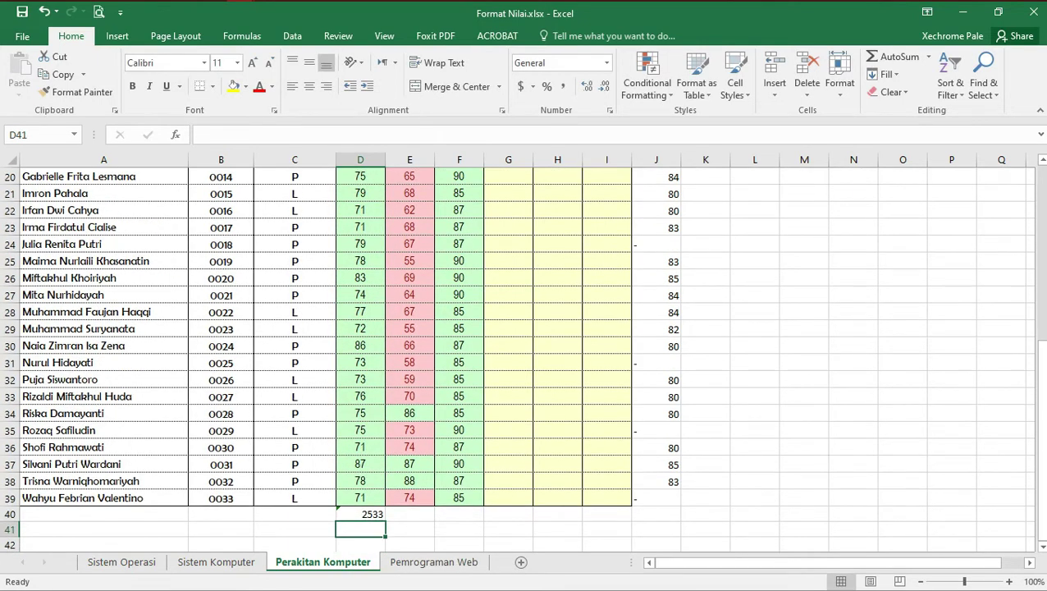
- Enter =AVERAGE(D7:D39) in D41 through AutoSum's Average, showing 77
left_click(360, 513)
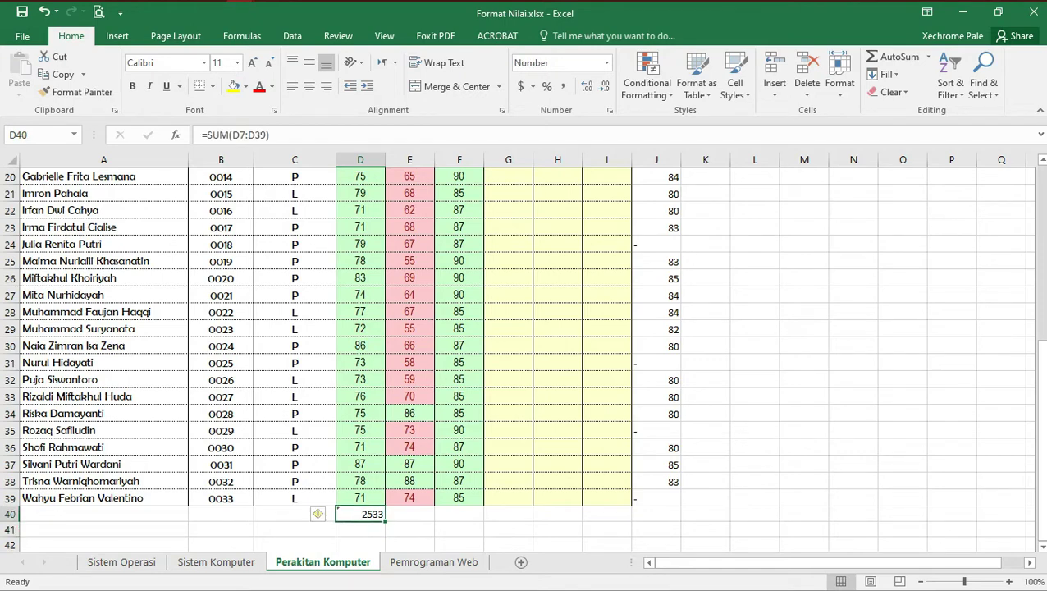
left_click(360, 530)
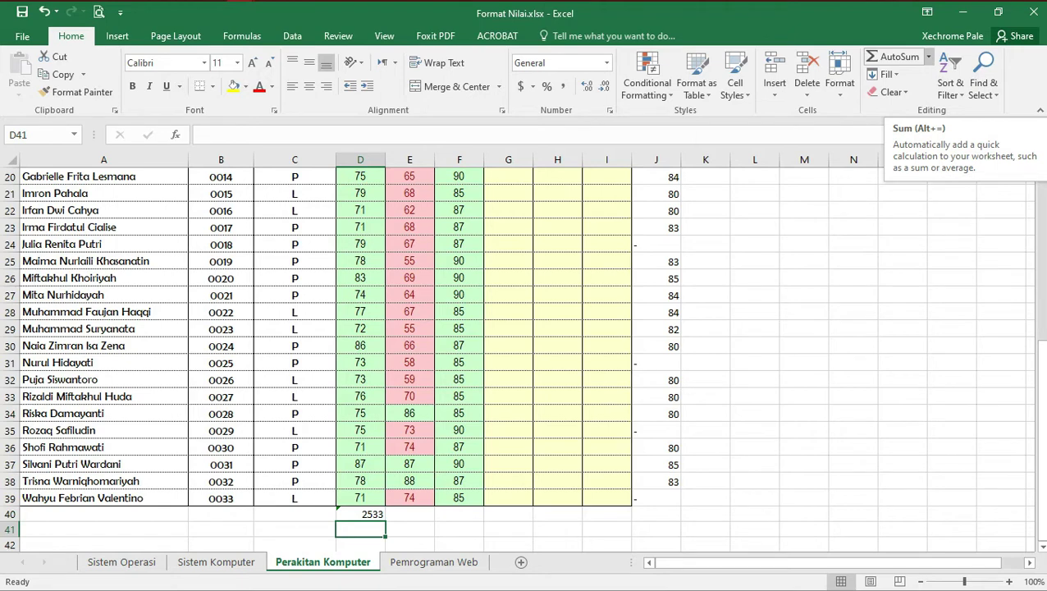
left_click(928, 57)
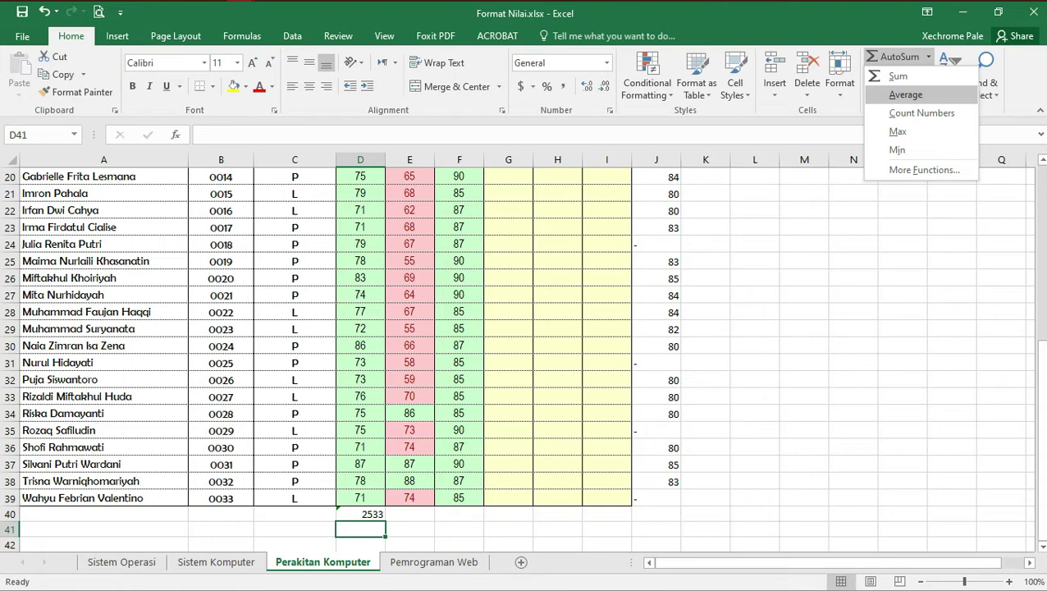
left_click(905, 95)
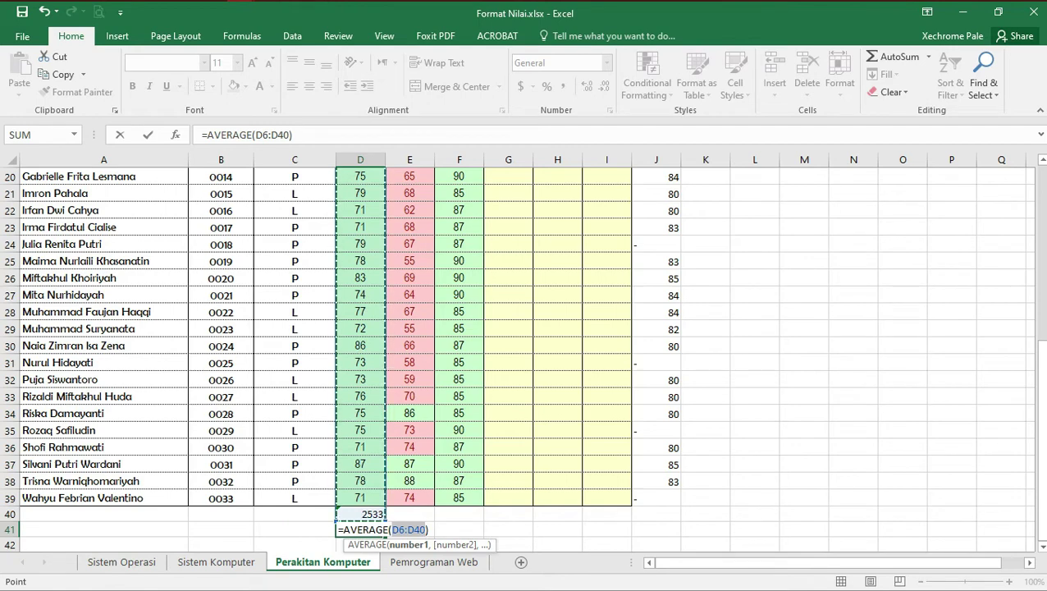
left_click_drag(359, 497, 361, 215)
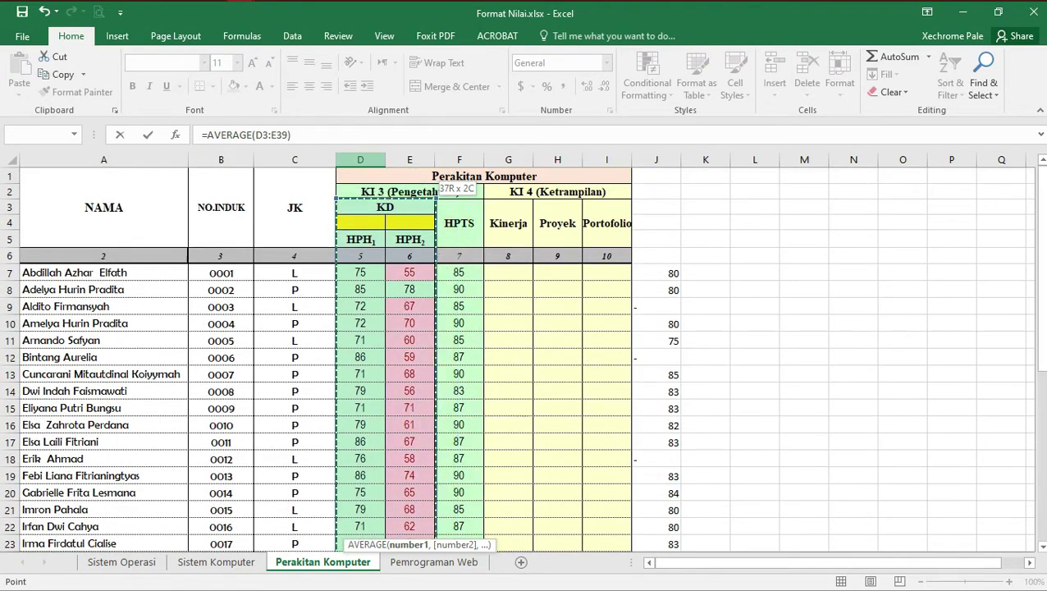
mouse_move(361, 168)
left_mouse_down()
mouse_move(361, 284)
mouse_move(360, 272)
left_mouse_up()
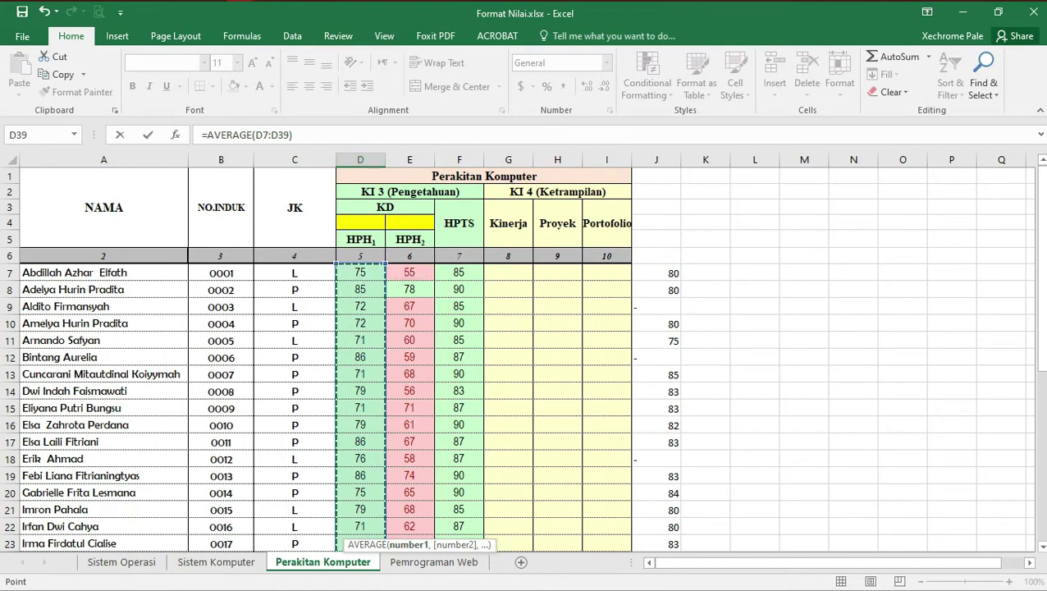
key("Return")
left_click(360, 529)
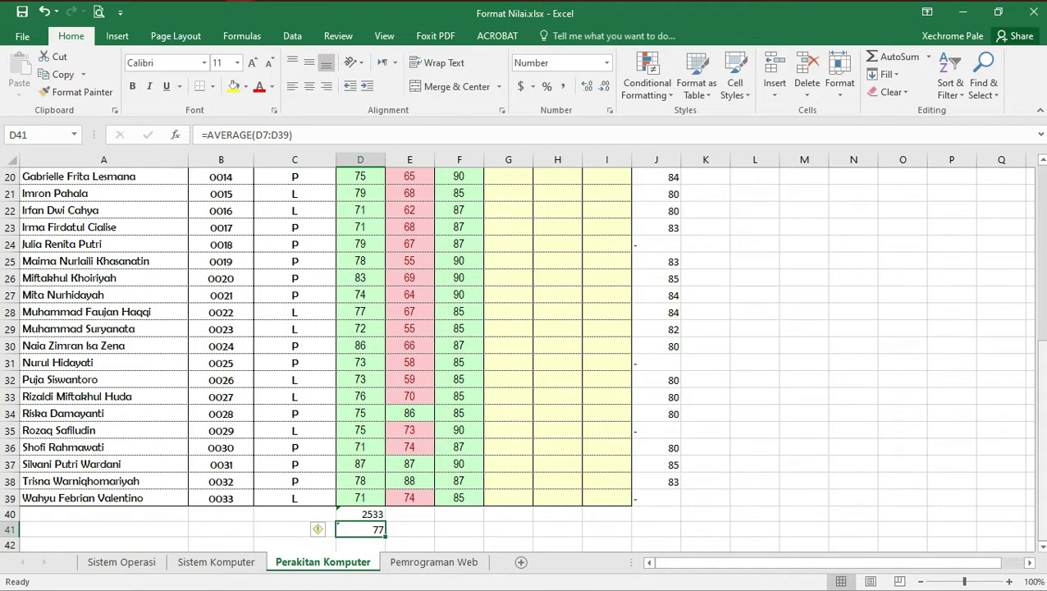
left_click(360, 544)
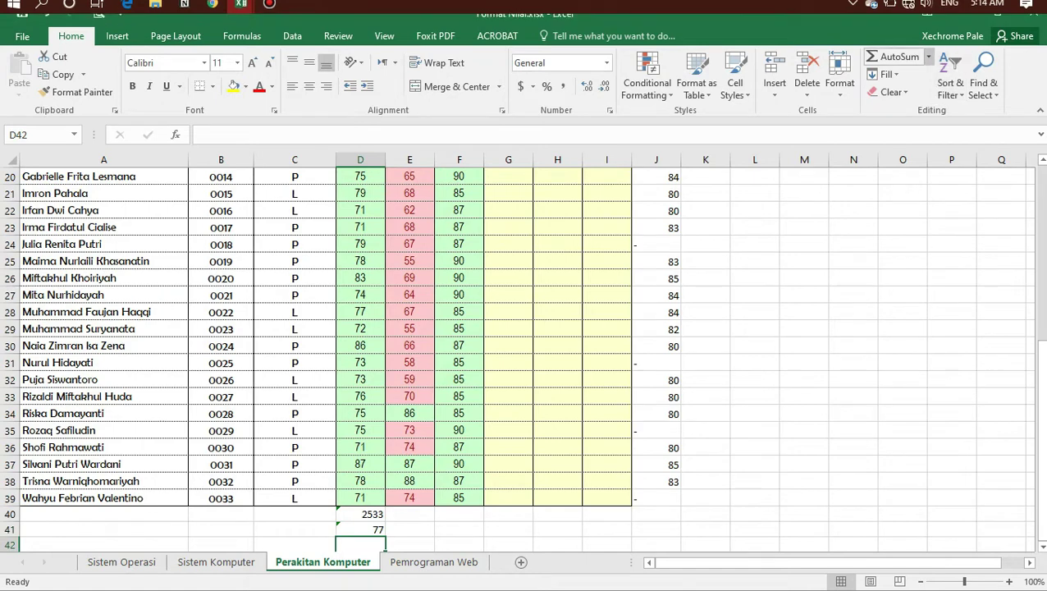
- Add a COUNT formula over the column D scores in D42, counting 33 grades
left_click(929, 56)
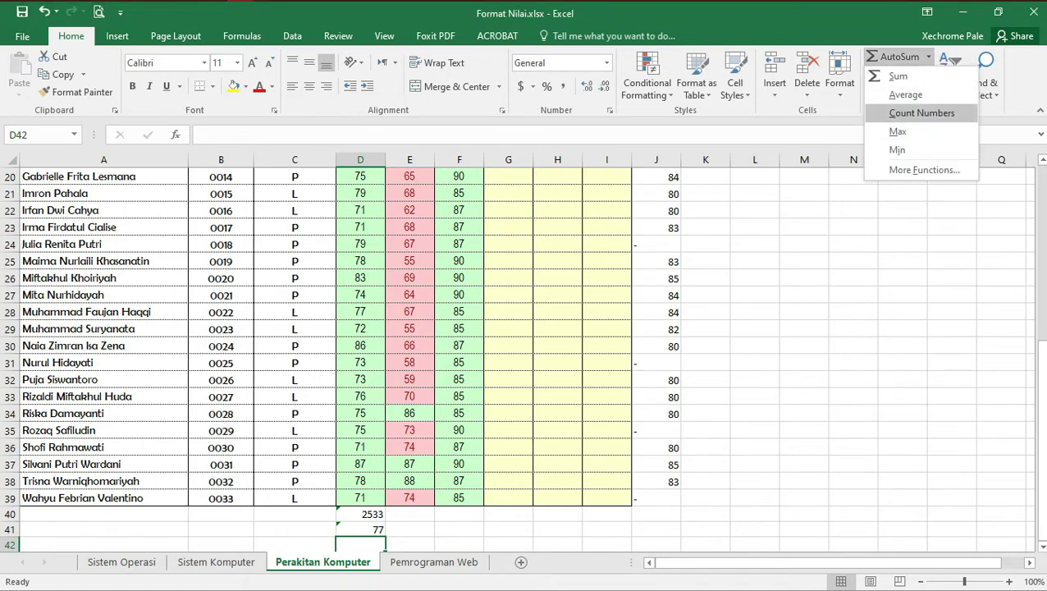
left_click(921, 112)
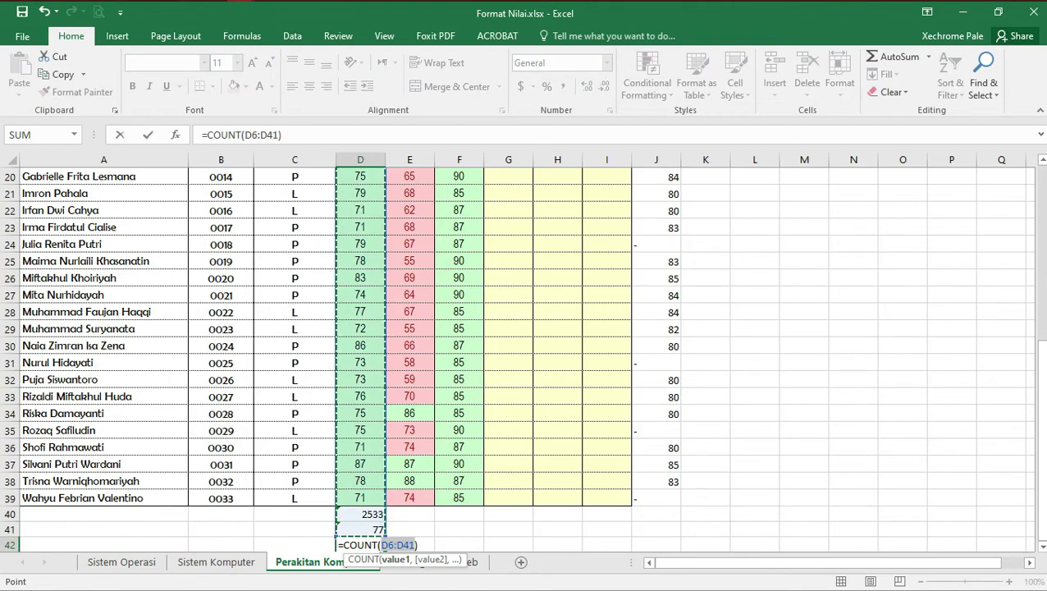
left_click_drag(361, 499, 361, 164)
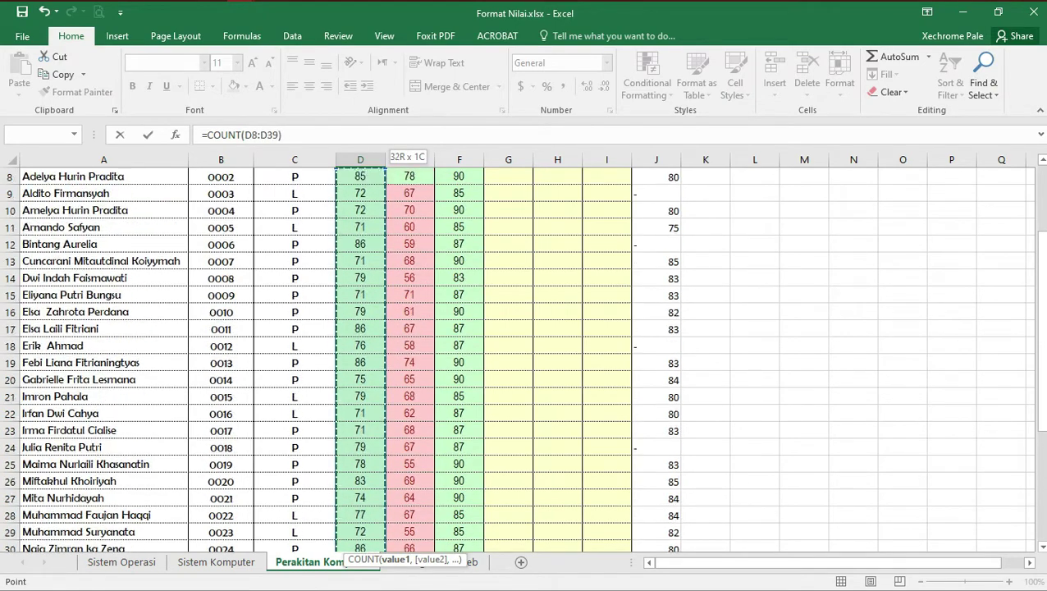
left_click_drag(361, 164, 361, 220)
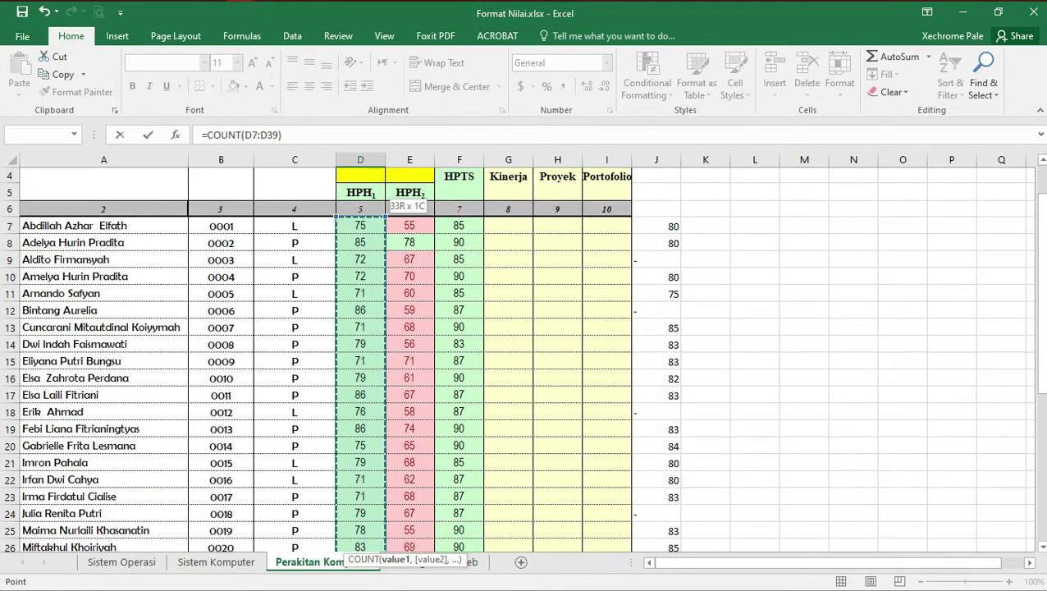
key("Return")
key("Return")
left_click(360, 511)
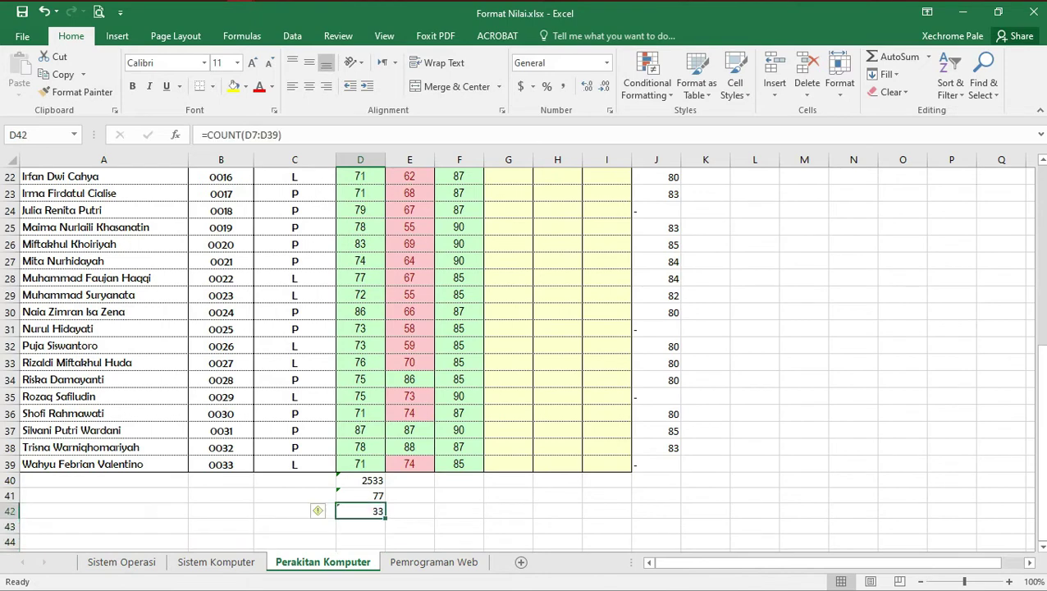
- Put =MAX(D7:D39) in D43, showing the top HPH1 score of 87
left_click(360, 495)
left_click(360, 527)
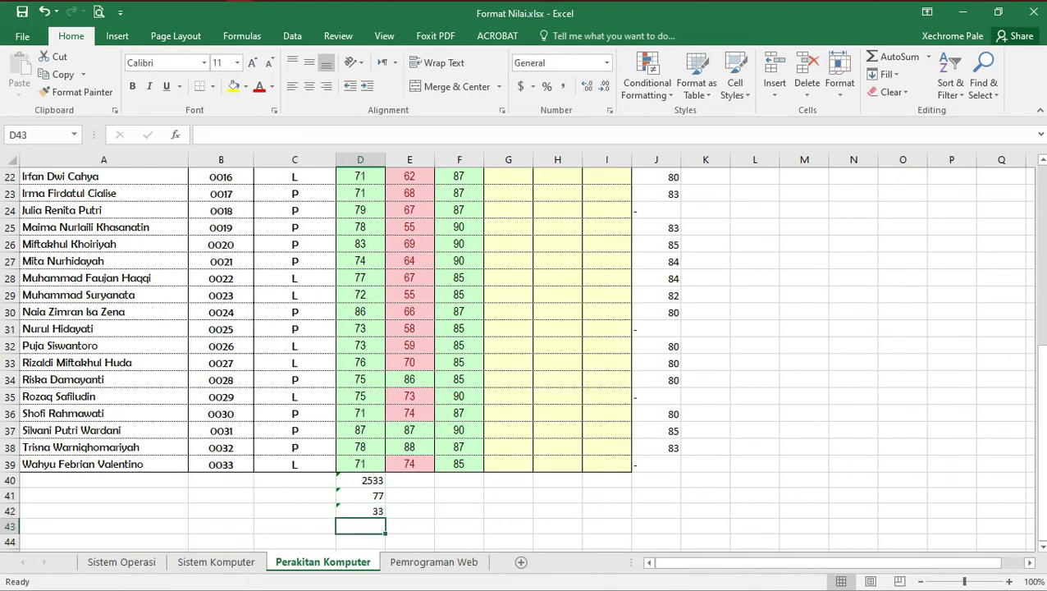
left_click(928, 57)
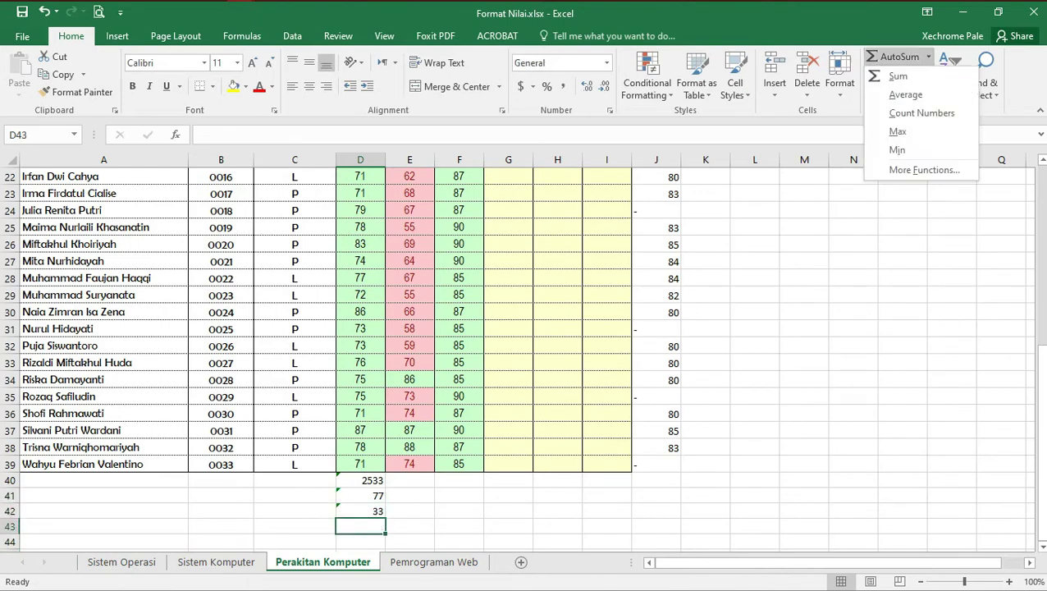
left_click(898, 132)
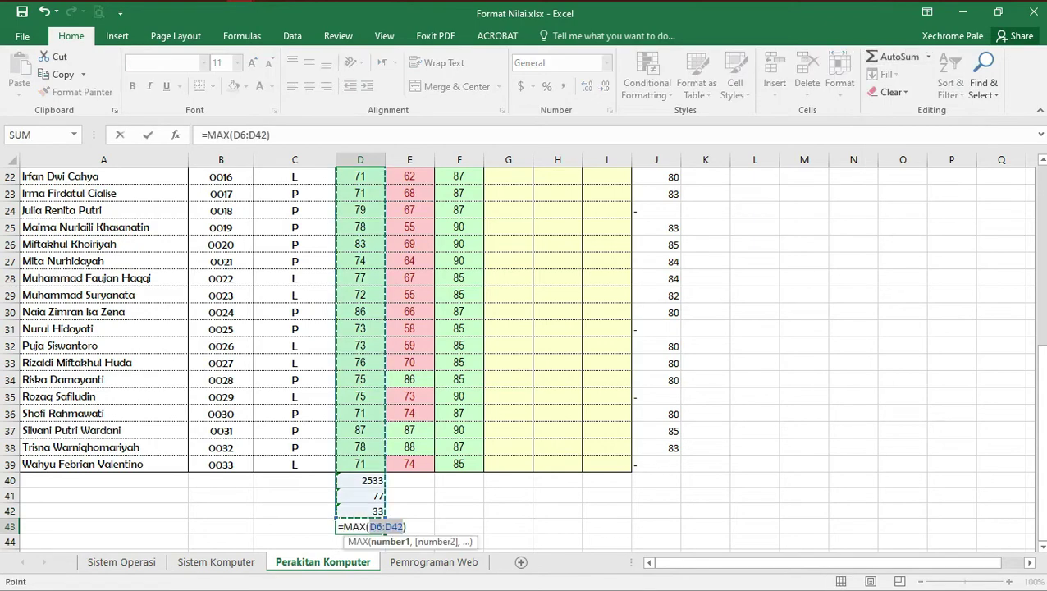
left_click_drag(361, 464, 371, 344)
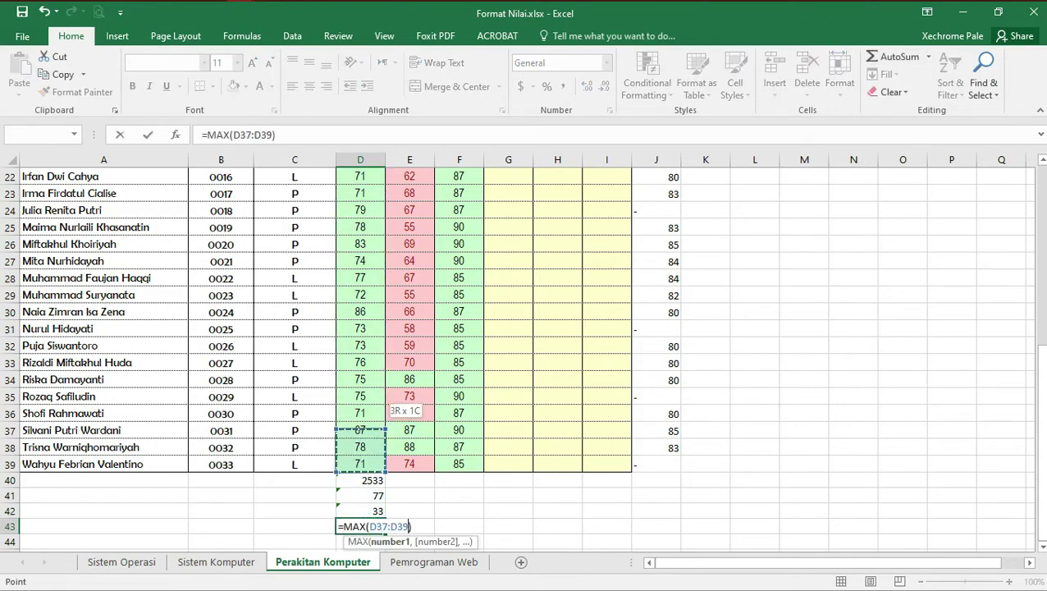
mouse_move(382, 307)
left_mouse_down()
mouse_move(384, 156)
mouse_move(386, 220)
left_mouse_up()
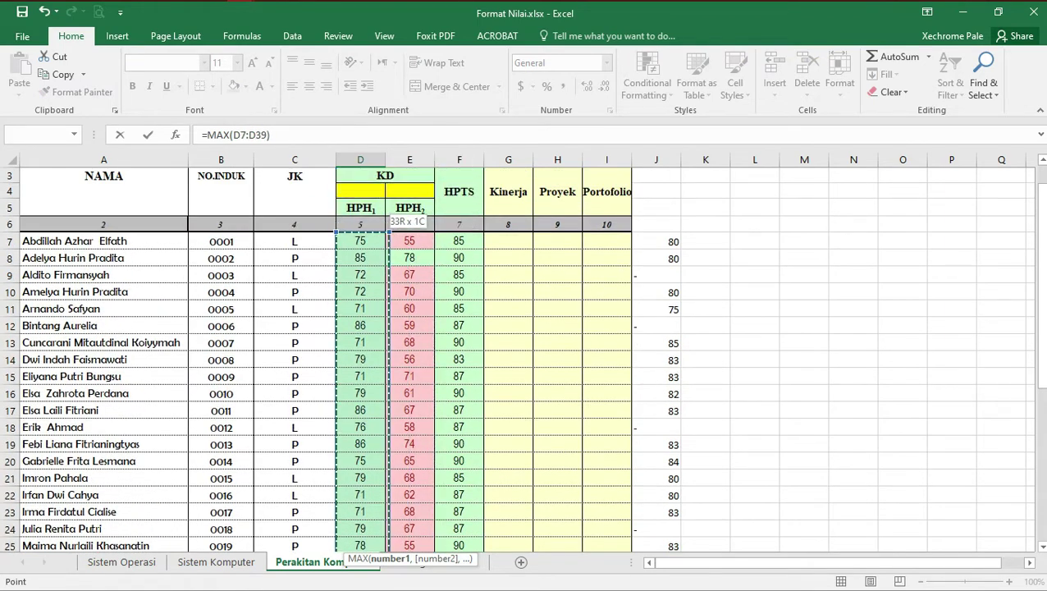
key("Return")
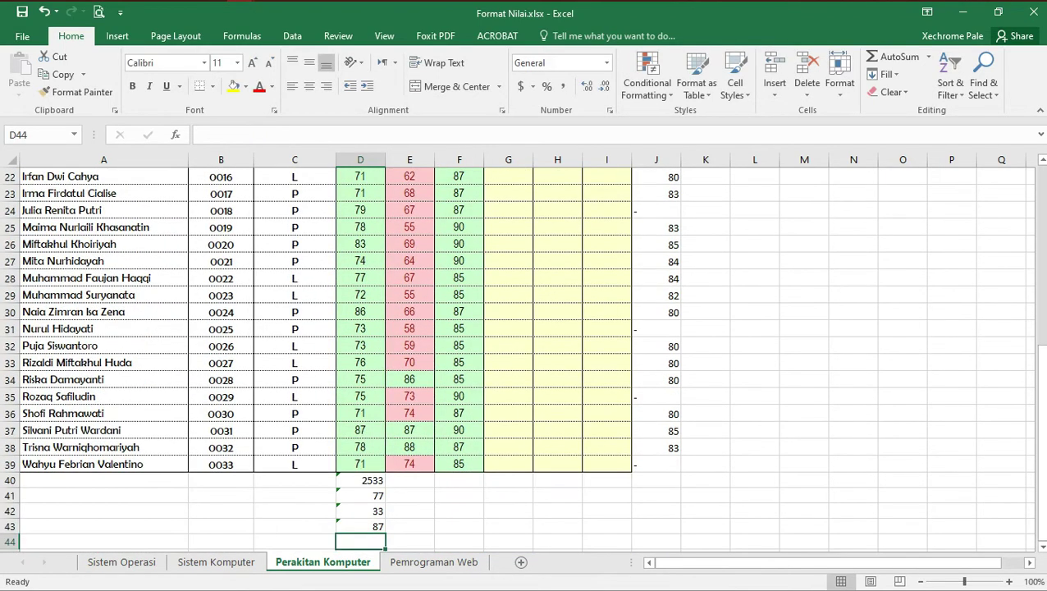
left_click(360, 542)
- Insert a MIN formula over the column D scores in D44, showing 71
left_click(929, 56)
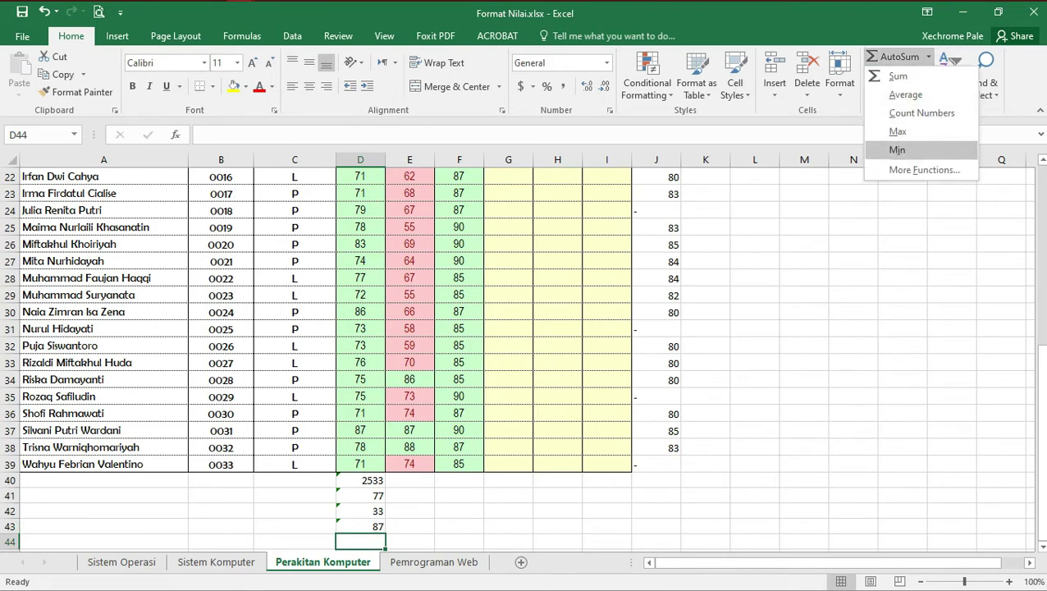
left_click(896, 149)
left_click(360, 463)
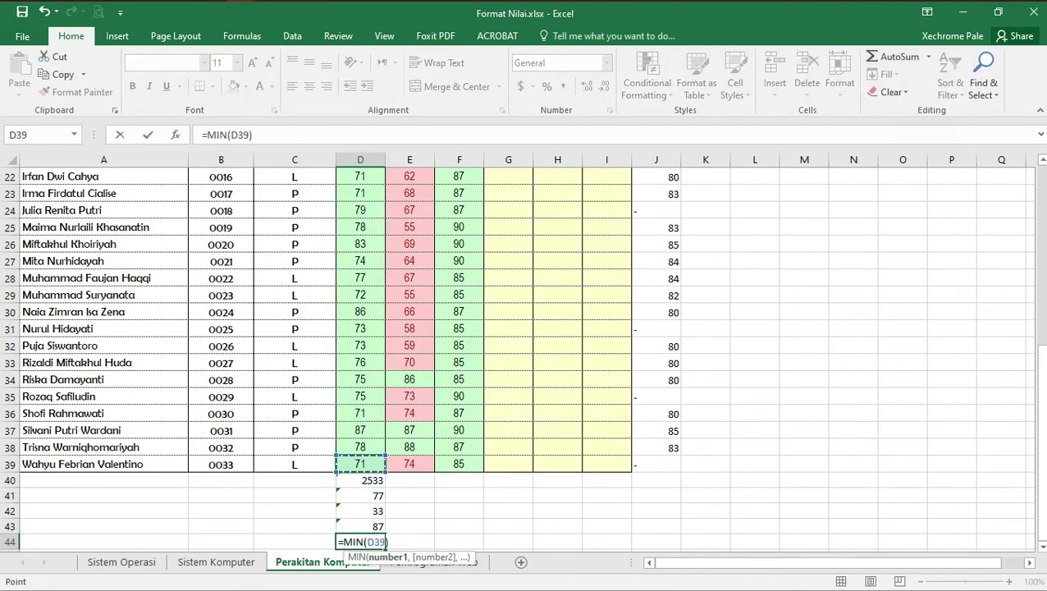
mouse_move(361, 460)
left_mouse_down()
mouse_move(365, 169)
mouse_move(361, 176)
left_mouse_up()
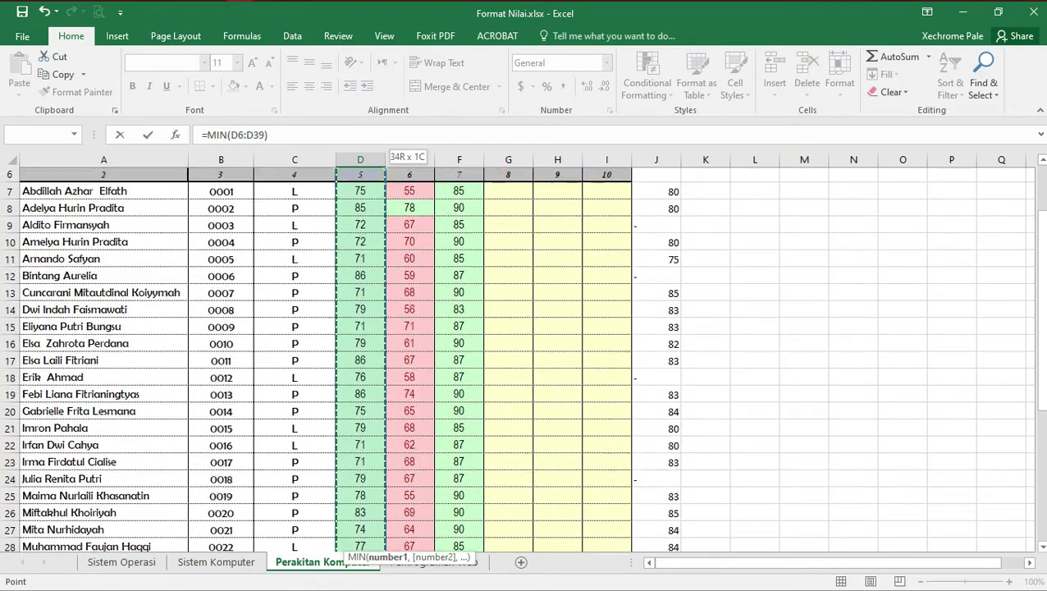
key("Return")
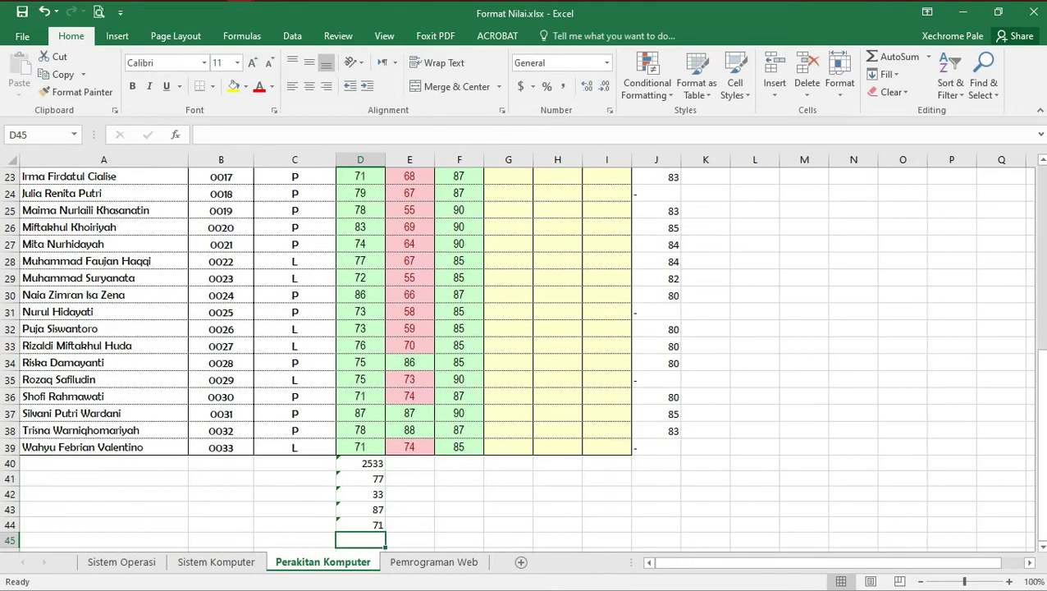
key("Return")
key("Up")
key("Up")
key("Up")
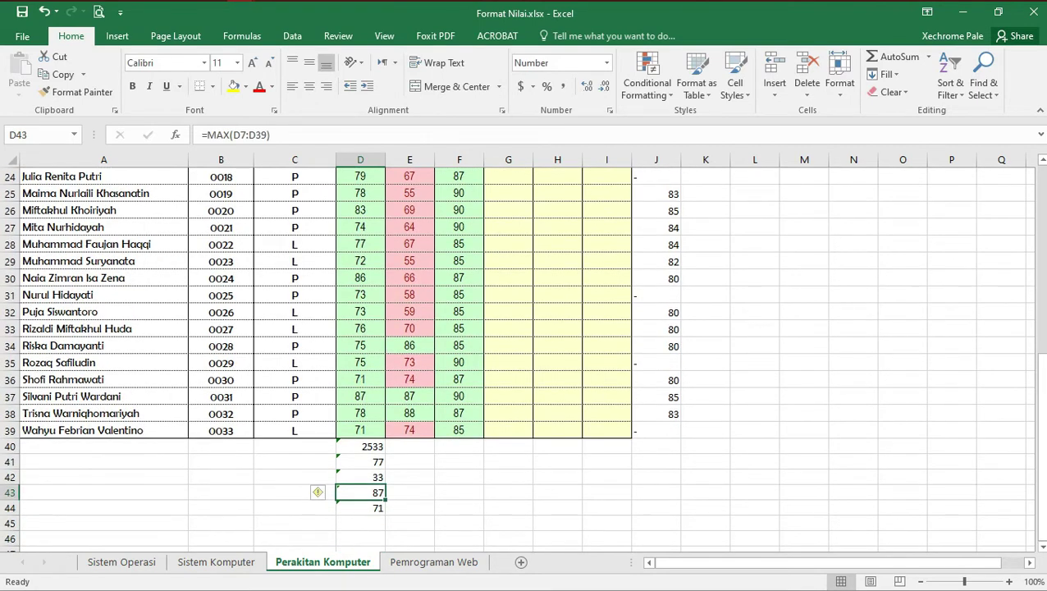
key("Up")
key("Up")
key("Up")
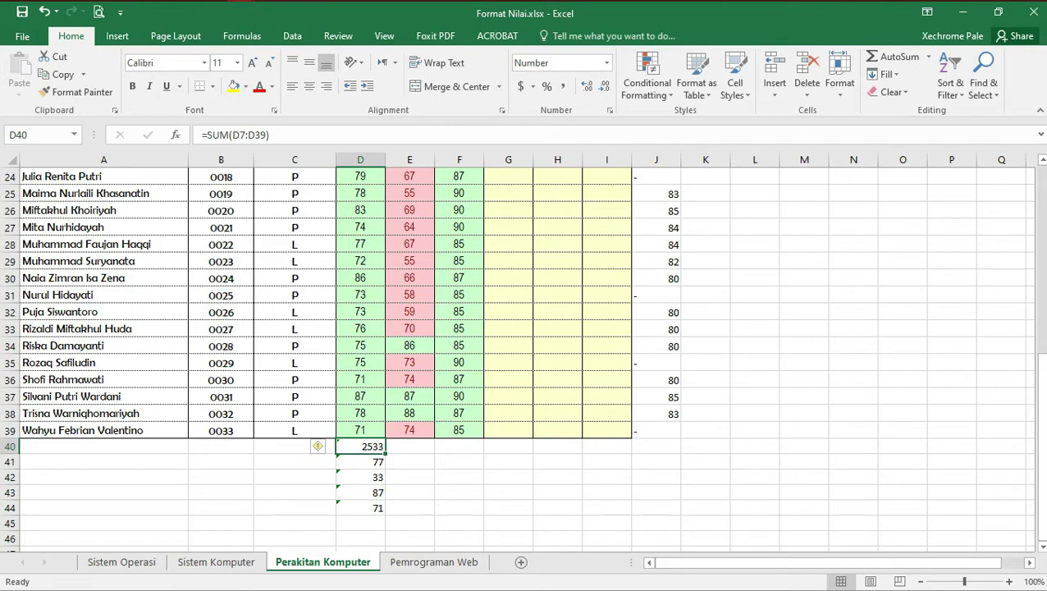
key("shift+Right")
key("shift+Left")
- Type the labels Jumlah, Rata-rata and Banyaknya into C40, C41 and C42
left_click(294, 461)
left_click(293, 446)
type("Jum")
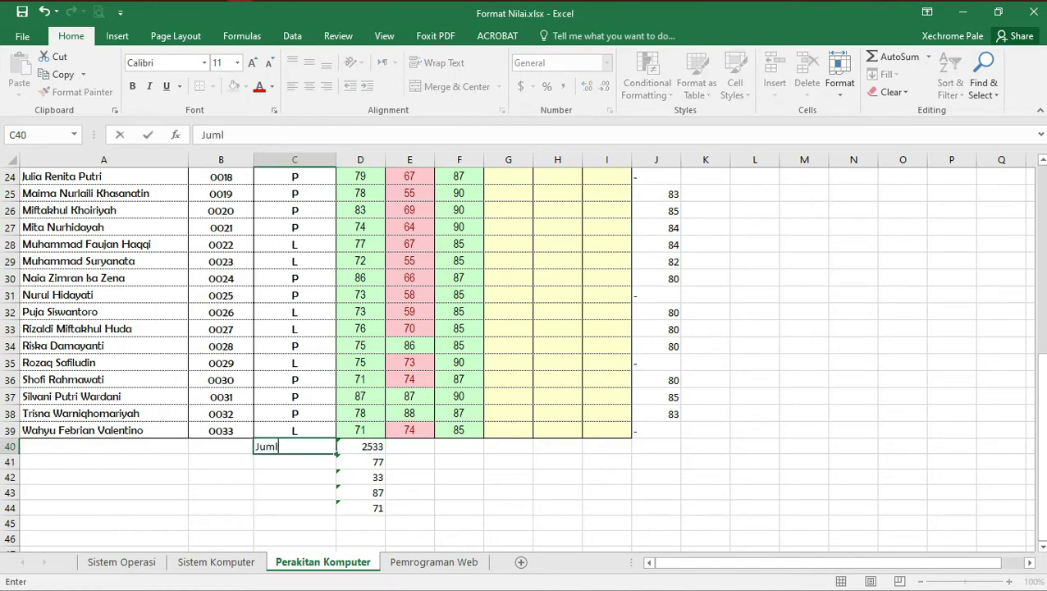
type("lah")
key("Return")
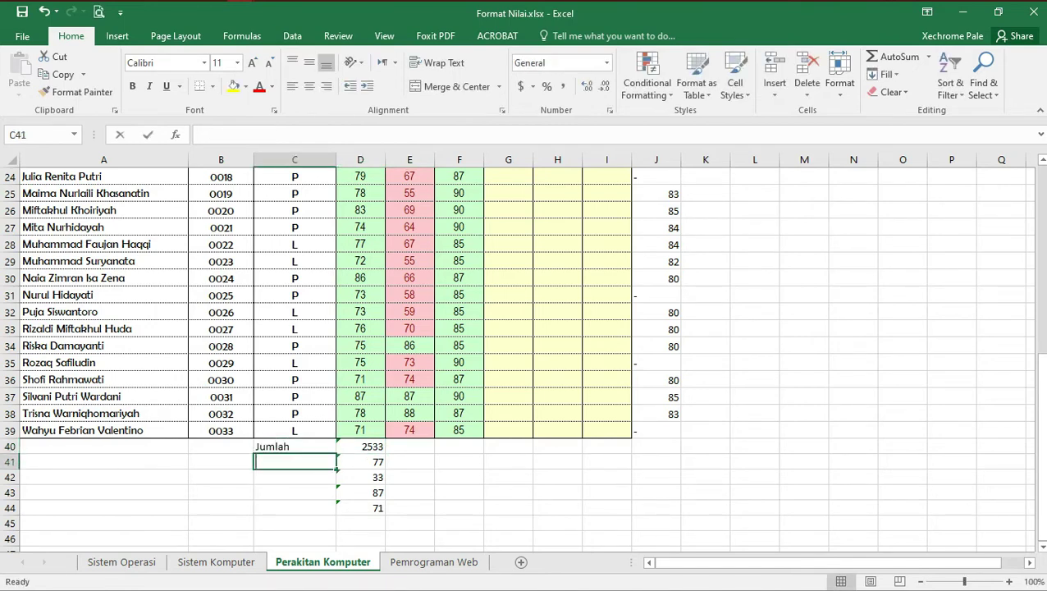
type("Rata-rata")
key("Return")
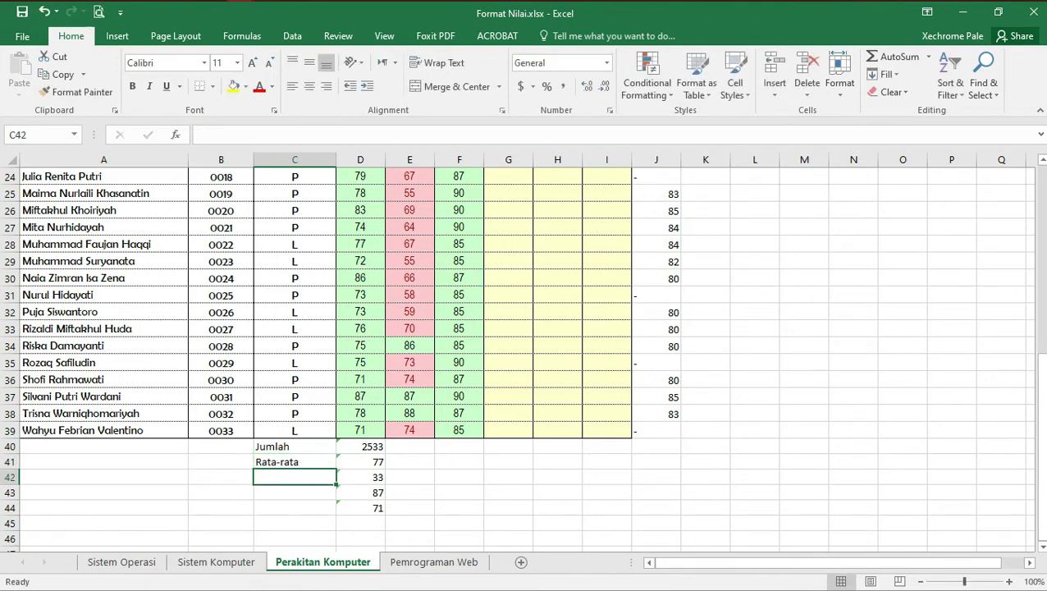
type("B")
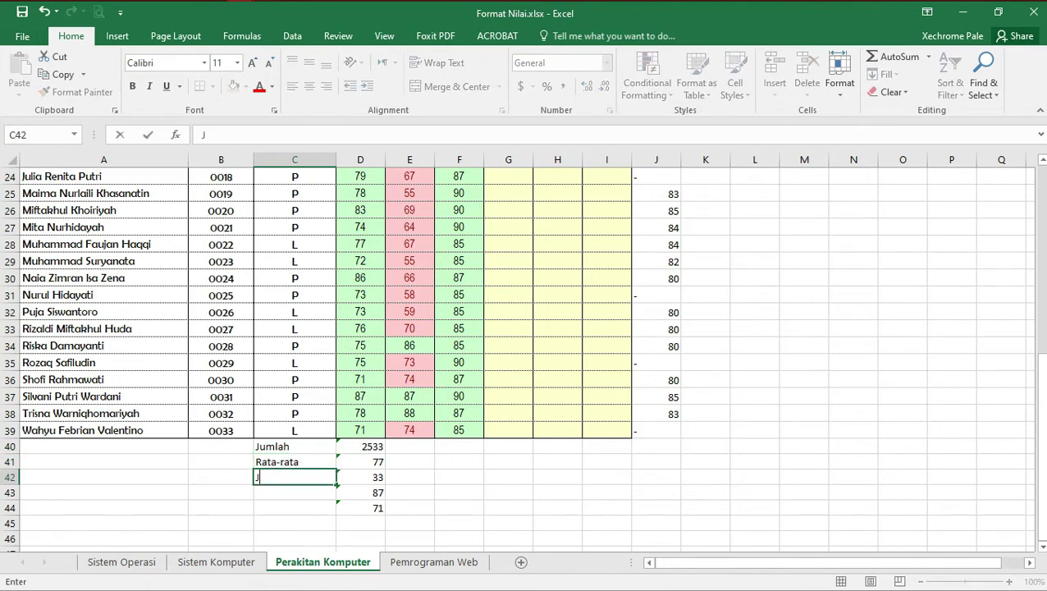
type("anyakny")
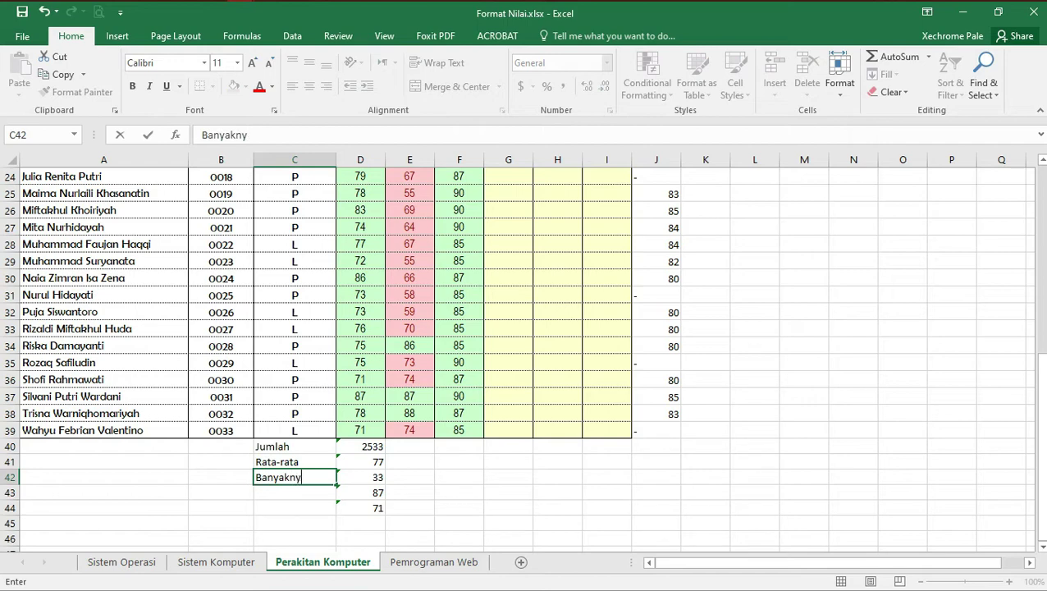
type("a")
key("Return")
- Add the labels Nilai Maksimal and Nilai Minimal in C43 and C44
type("N")
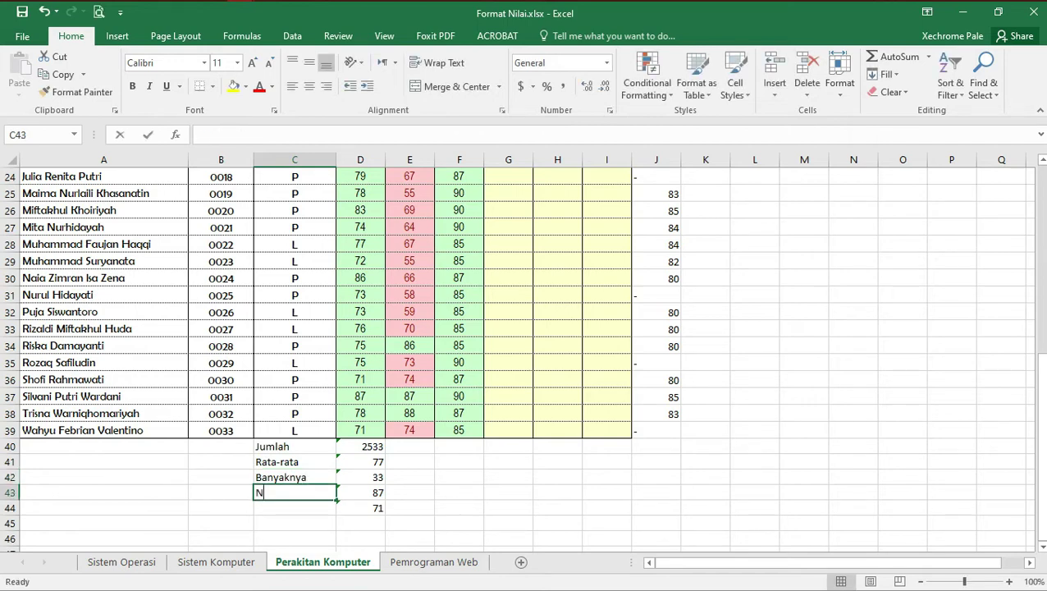
type("ilai Maksimal")
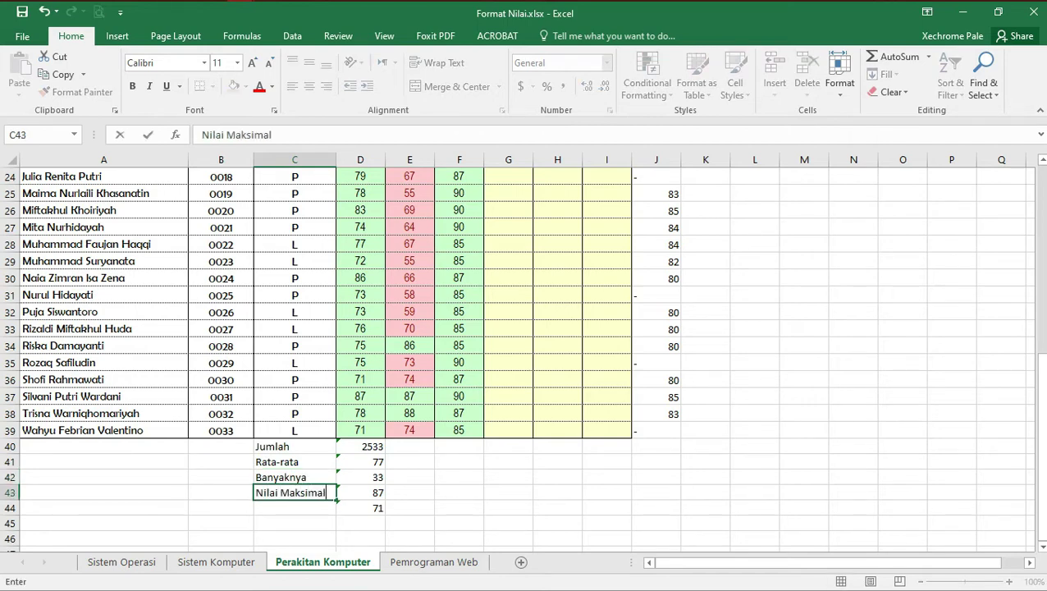
key("Return")
type("Nim")
key("BackSpace")
type("l")
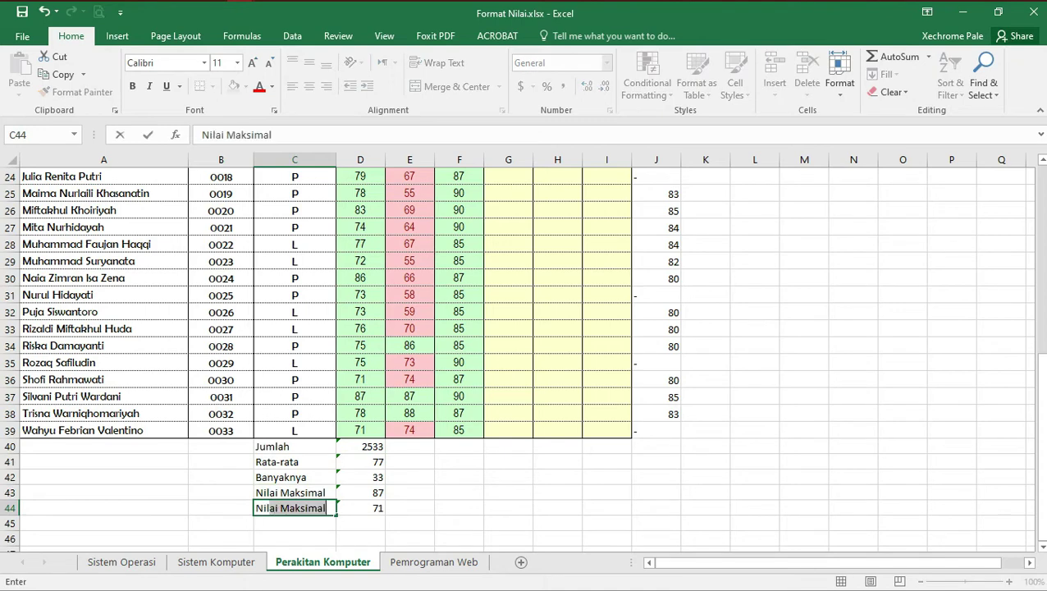
type("ai Minimal")
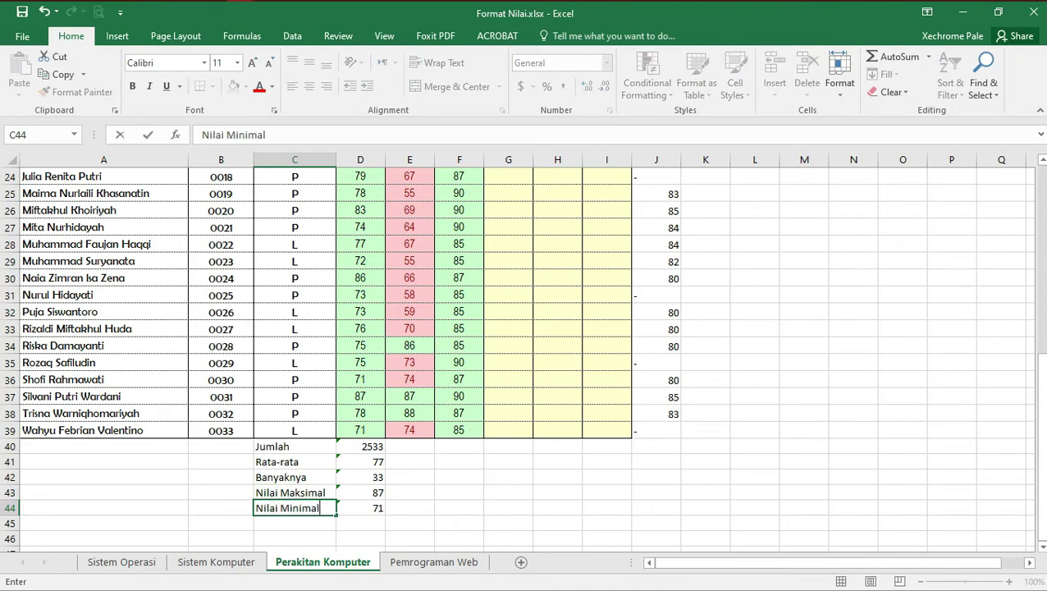
key("Return")
key("Right")
key("Up")
key("Up")
key("Up")
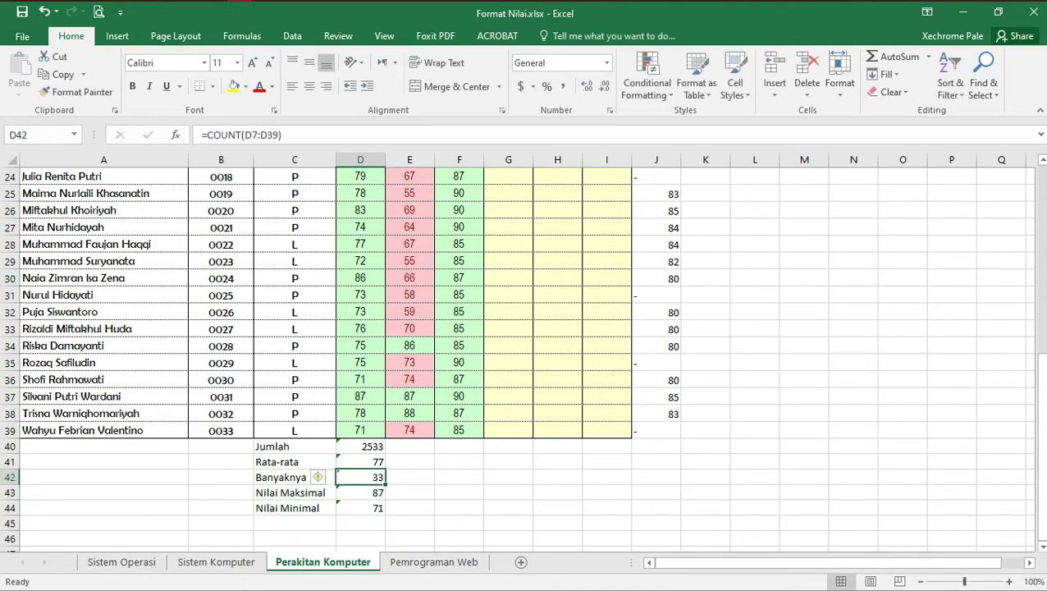
key("Right")
key("Up")
key("Up")
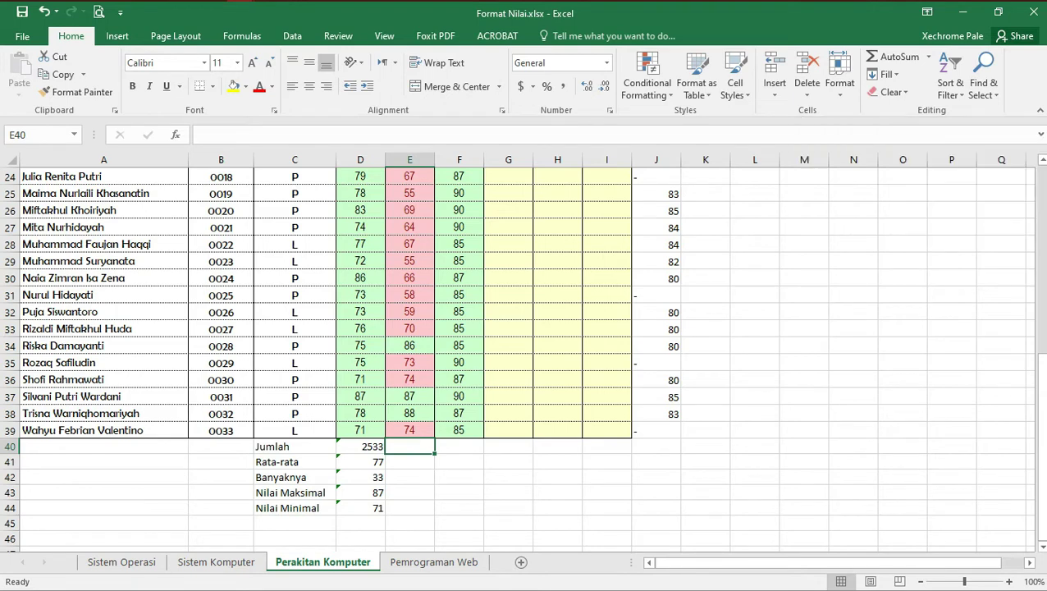
- Copy D40's SUM formula into E40 and F40 with the fill handle
left_click(360, 446)
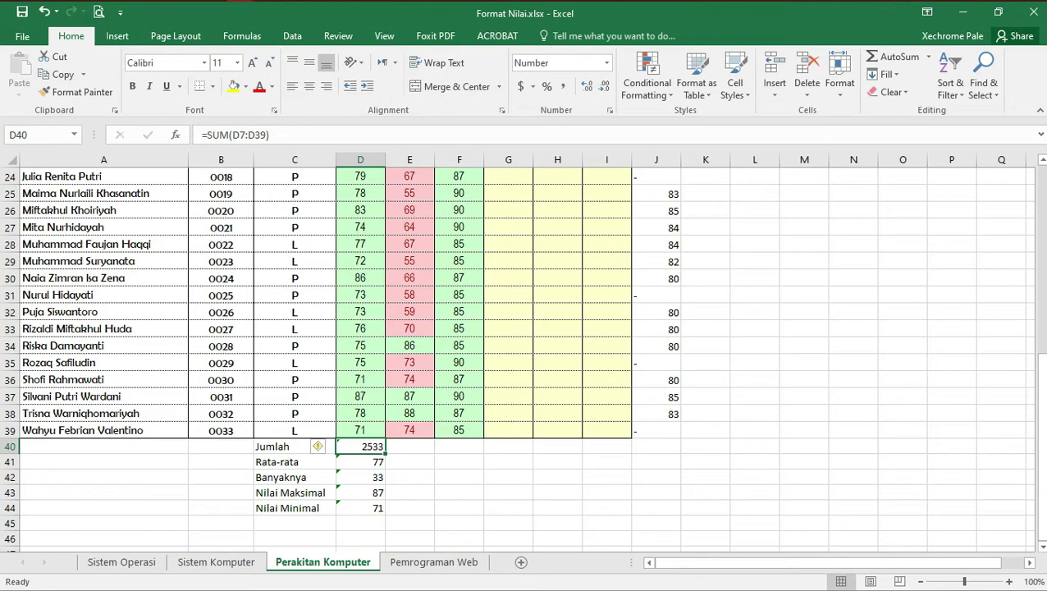
left_click_drag(385, 454, 482, 451)
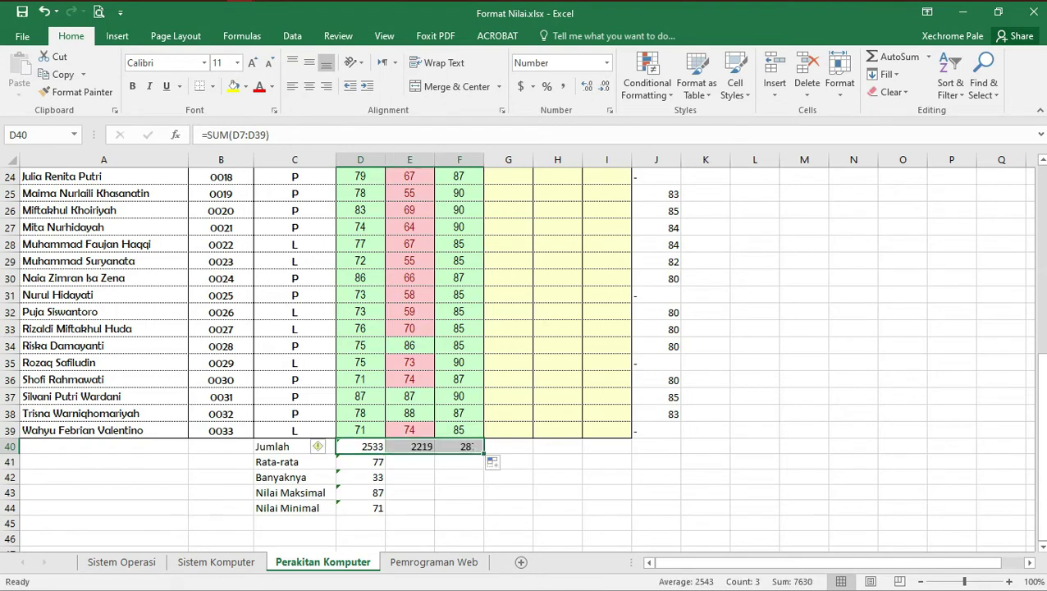
left_click(409, 462)
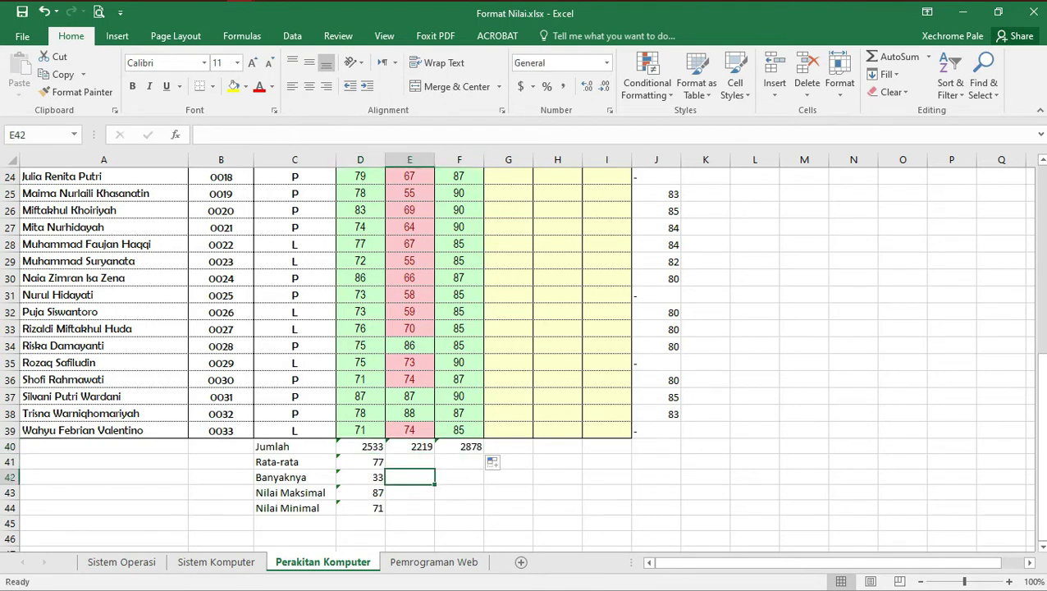
left_click(409, 446)
left_click(361, 446)
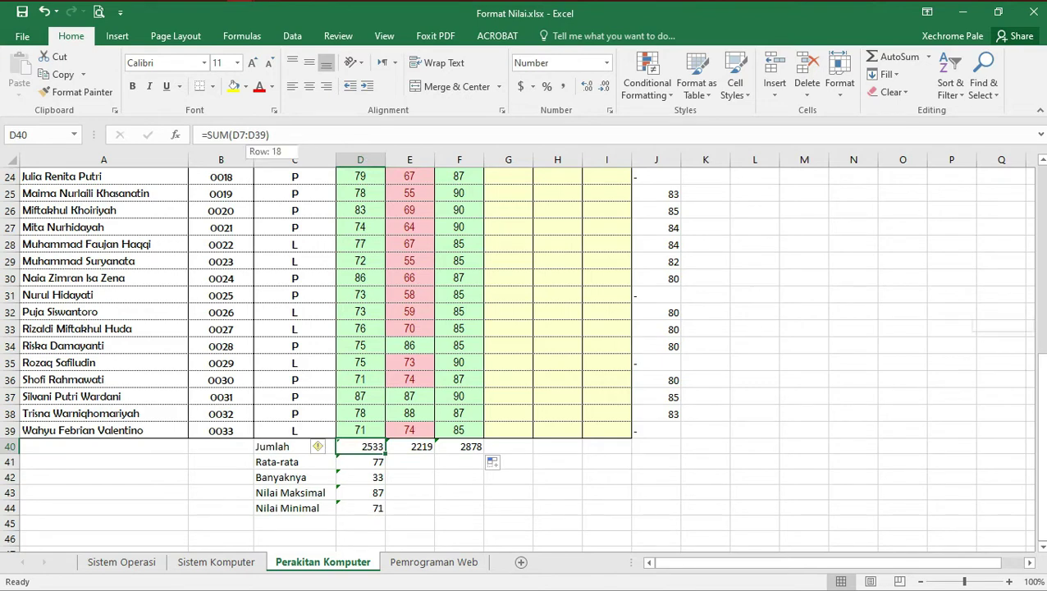
- Re-confirm the D40–F40 totals and fill the SUM formula across to J40, ending at 2127
left_click(246, 135)
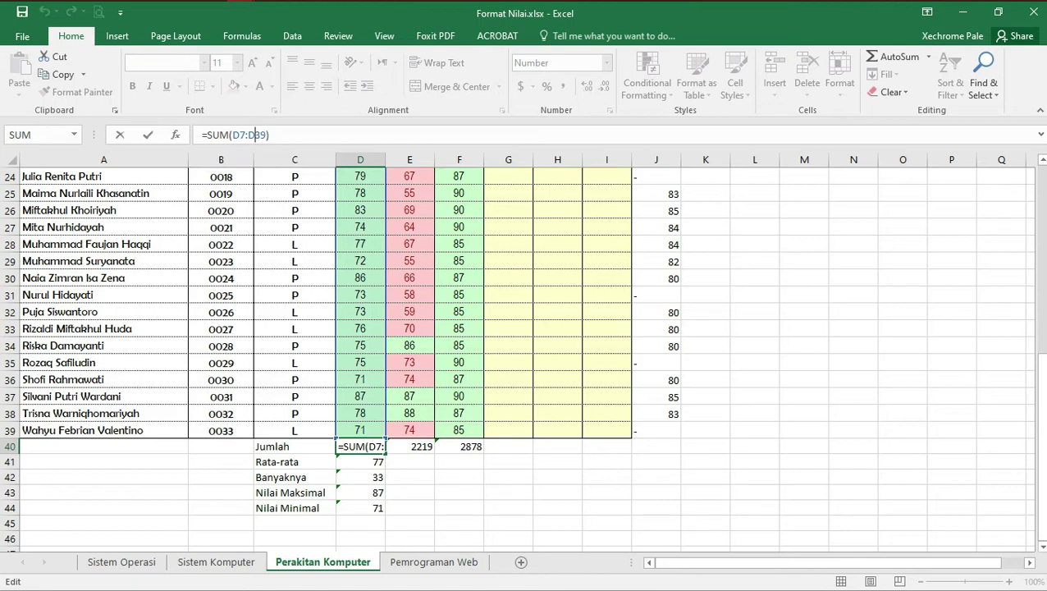
key("Tab")
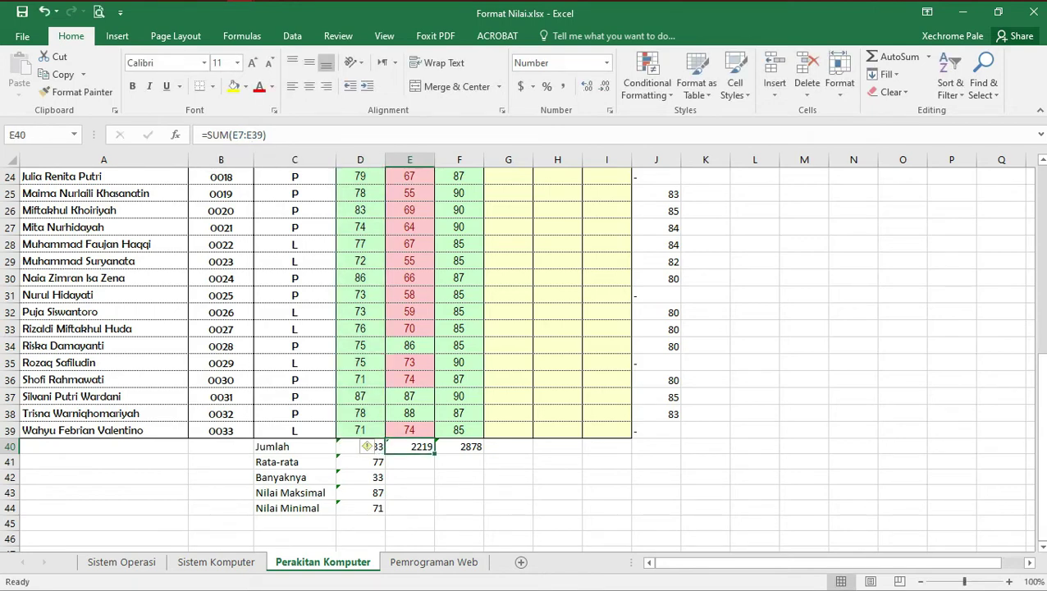
left_click(250, 135)
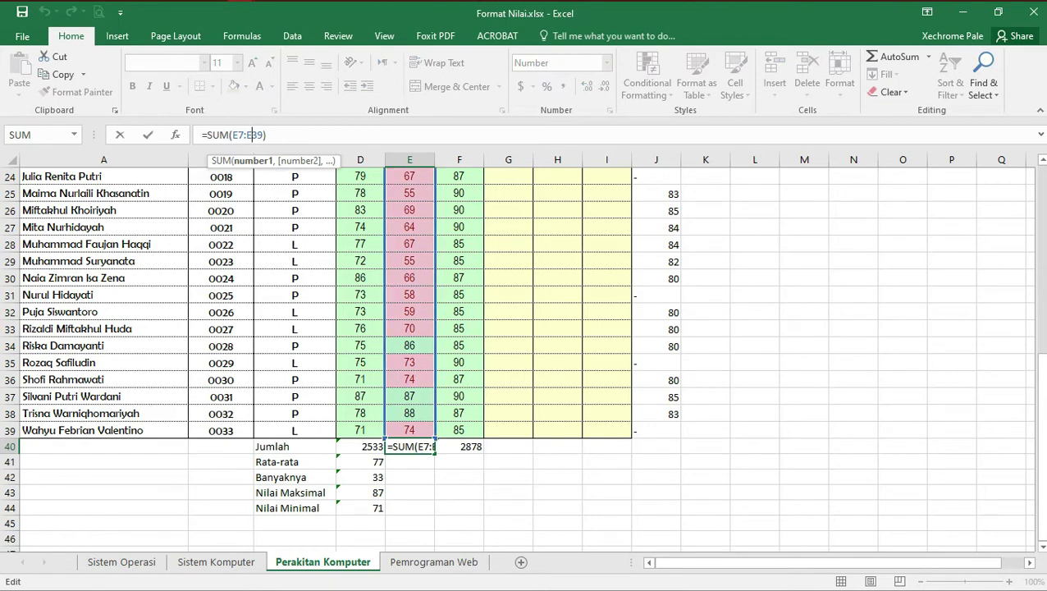
key("Tab")
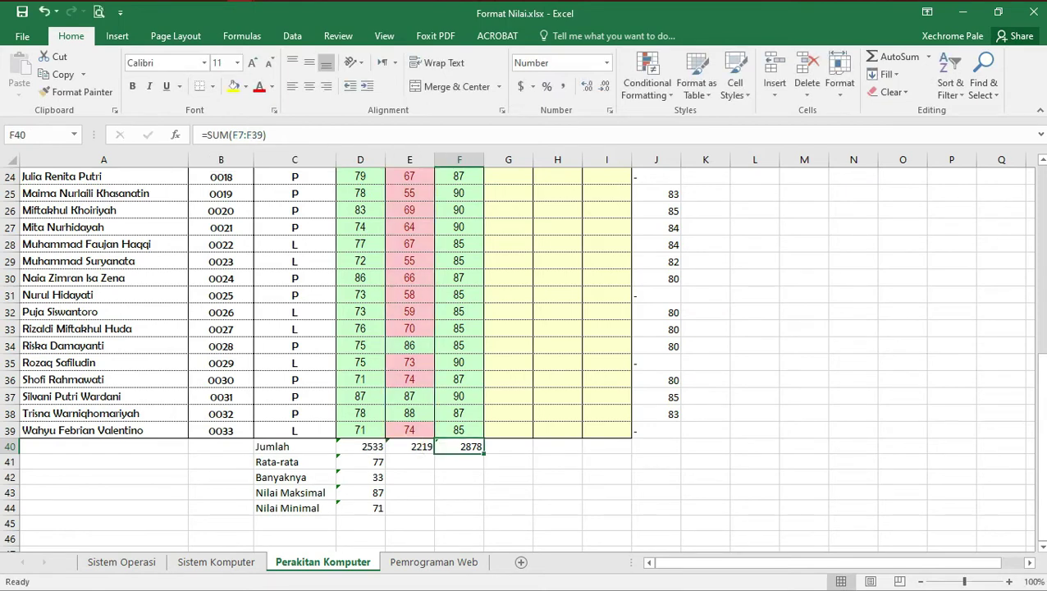
left_click(243, 135)
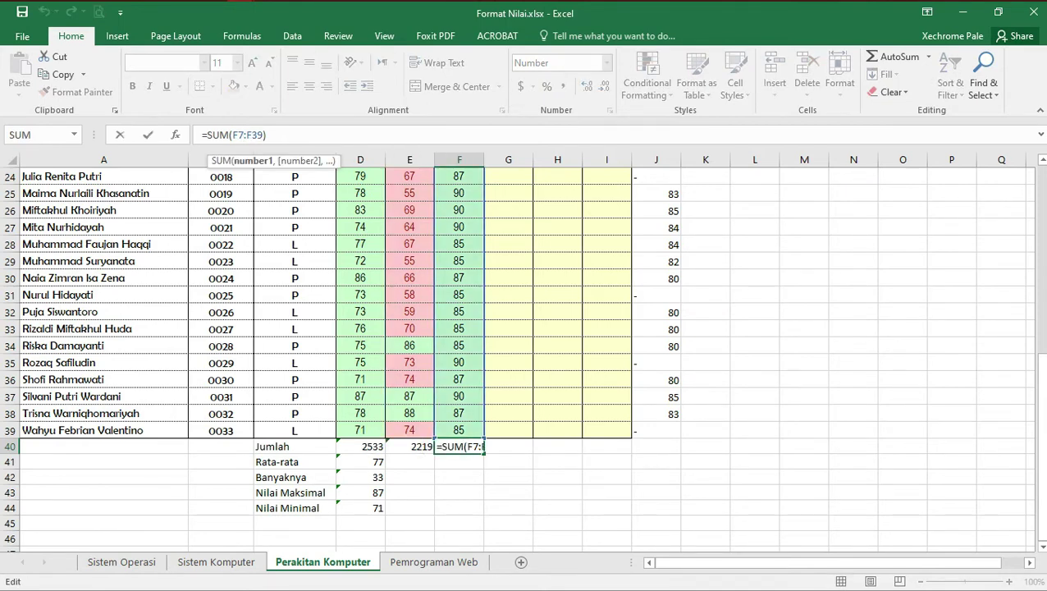
key("ctrl+Return")
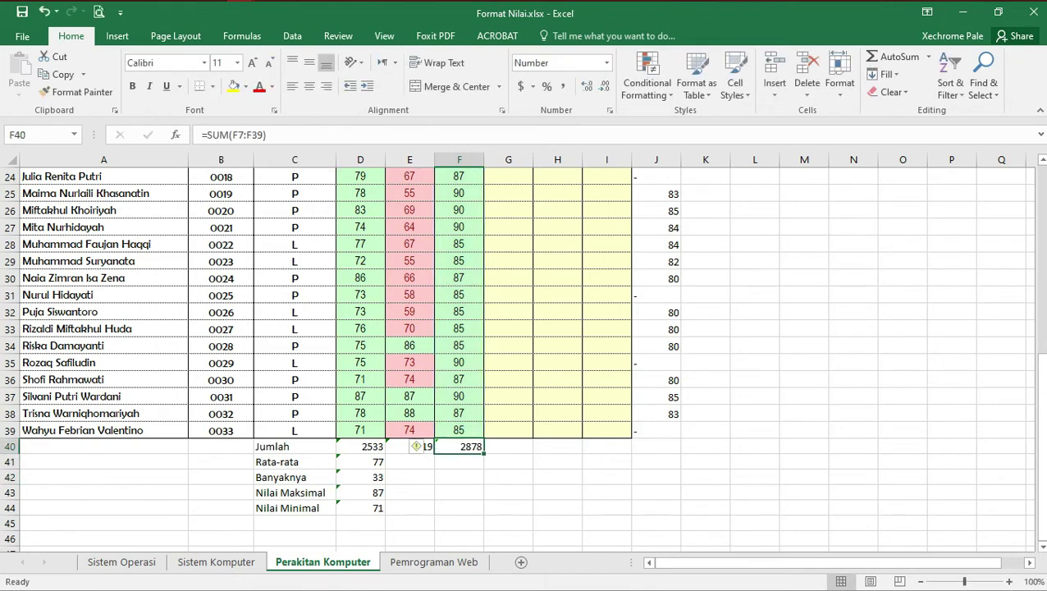
left_click_drag(483, 453, 680, 451)
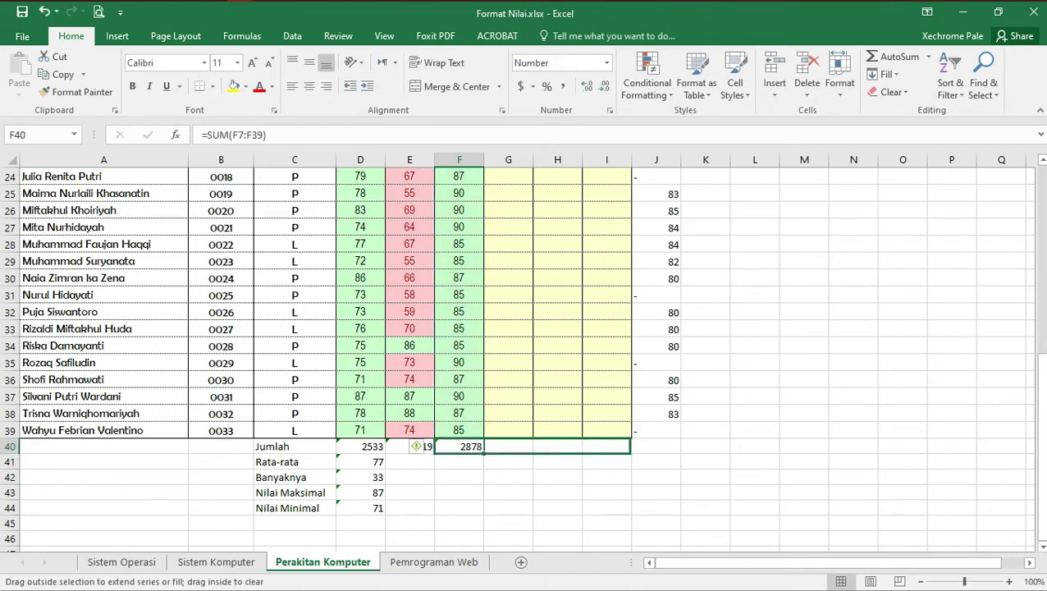
left_click(557, 477)
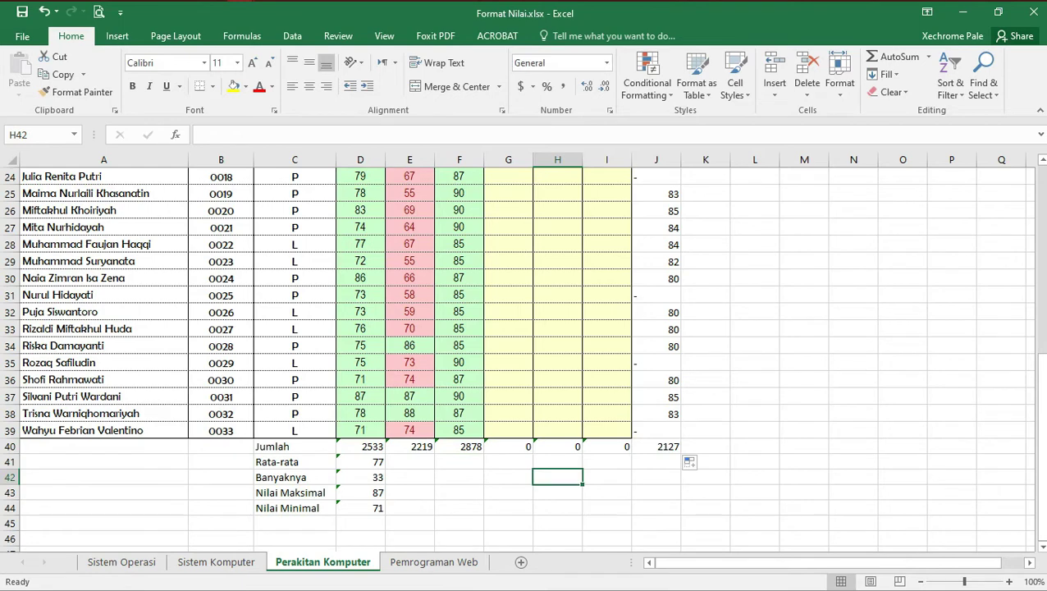
left_click(508, 447)
left_click(657, 447)
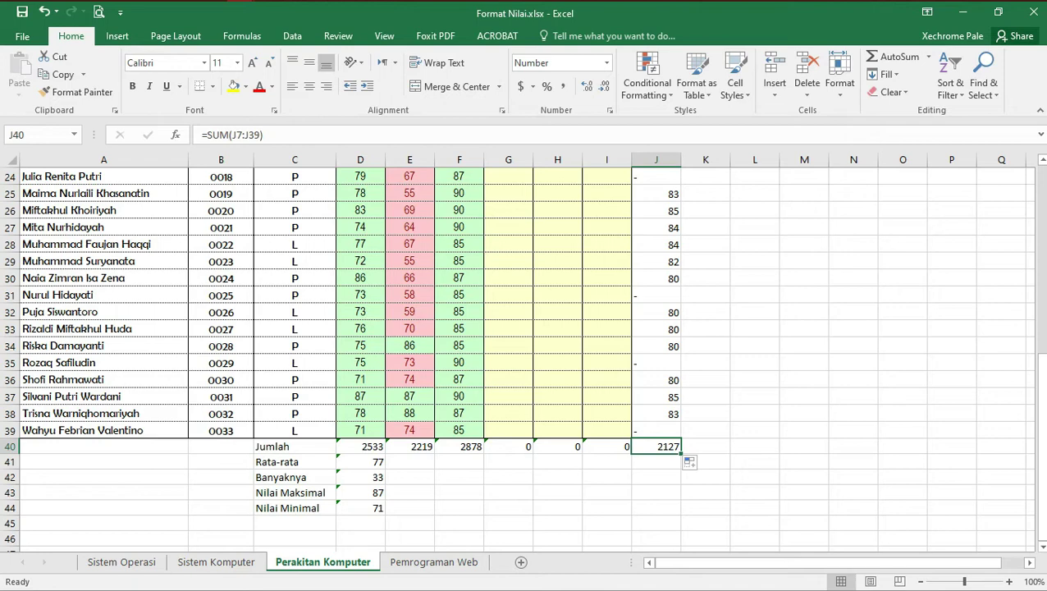
- Fill the AVERAGE and COUNT formulas in D41 and D42 across to column J
left_click(360, 462)
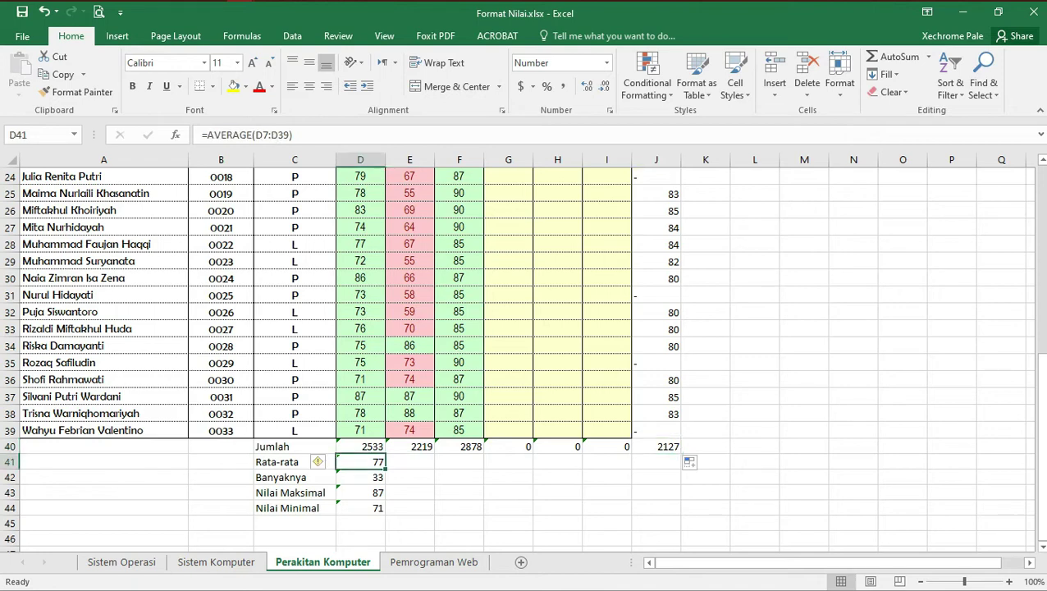
left_click_drag(384, 469, 680, 468)
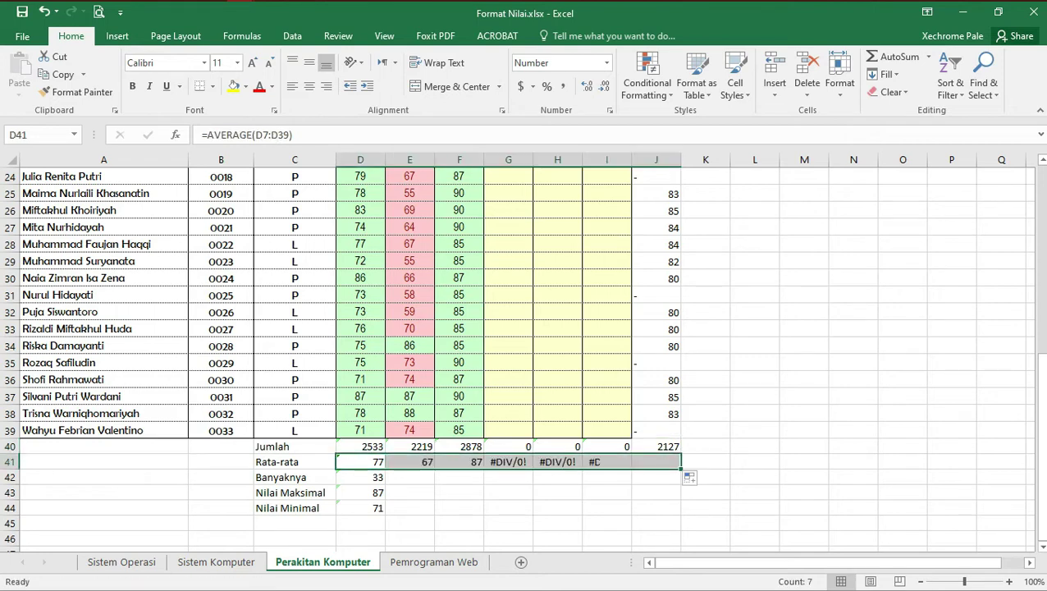
left_click(361, 477)
left_click_drag(384, 484, 680, 484)
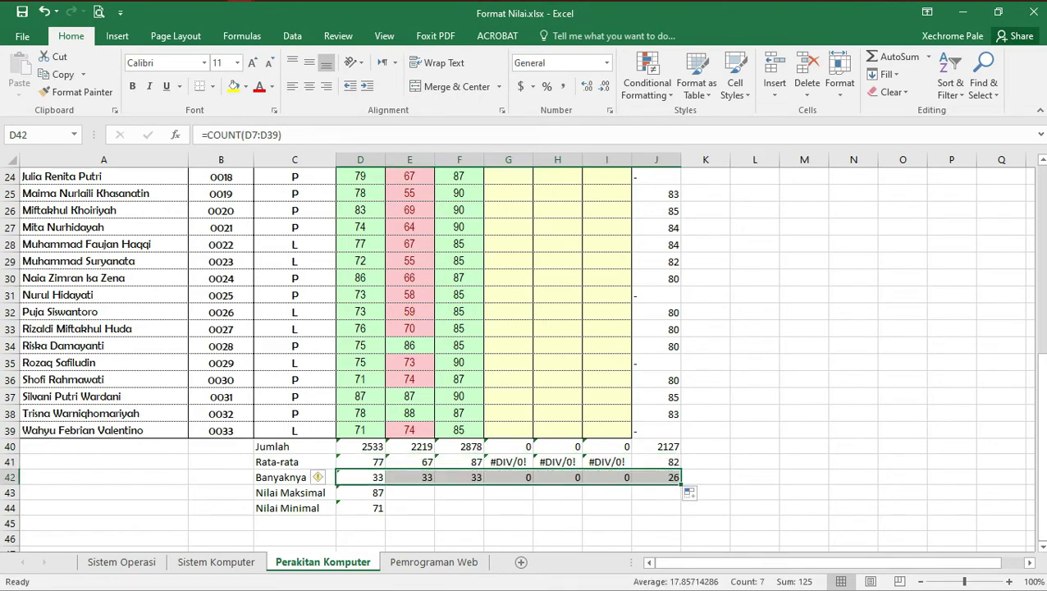
- Fill the MAX and MIN formulas in D43 and D44 across to column J, giving 85 and 75
left_click(360, 492)
mouse_move(384, 500)
left_mouse_down()
mouse_move(415, 497)
mouse_move(383, 499)
left_mouse_up()
left_click(362, 492)
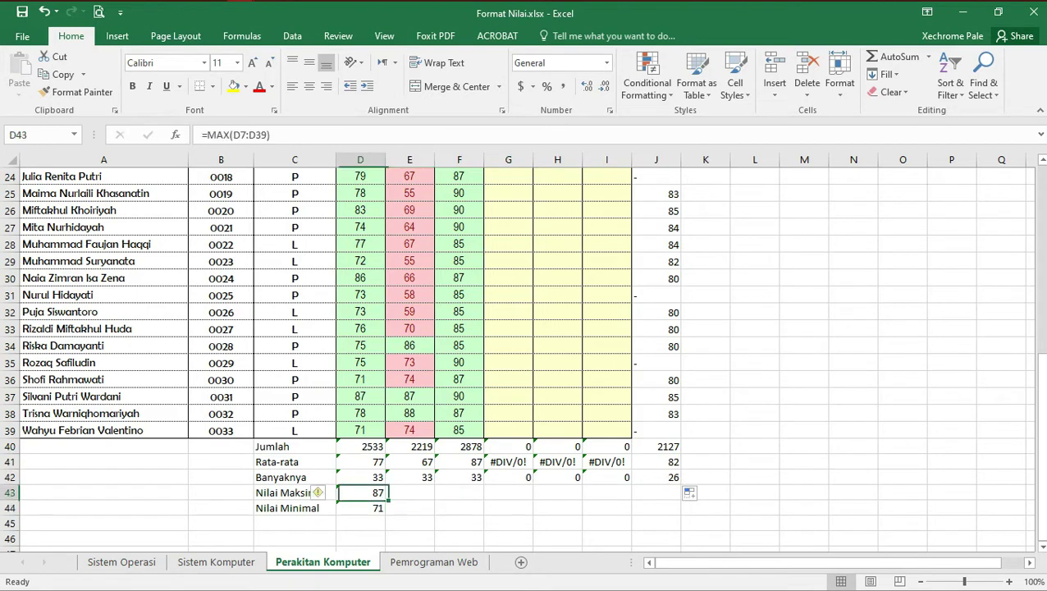
left_click_drag(385, 500, 669, 495)
left_click(361, 508)
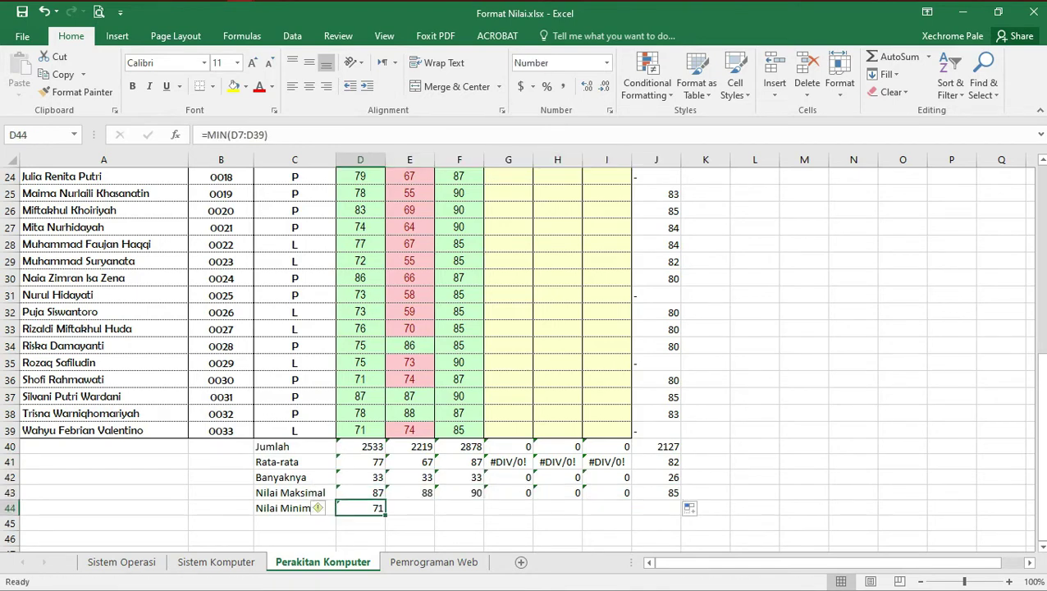
left_click_drag(385, 515, 669, 511)
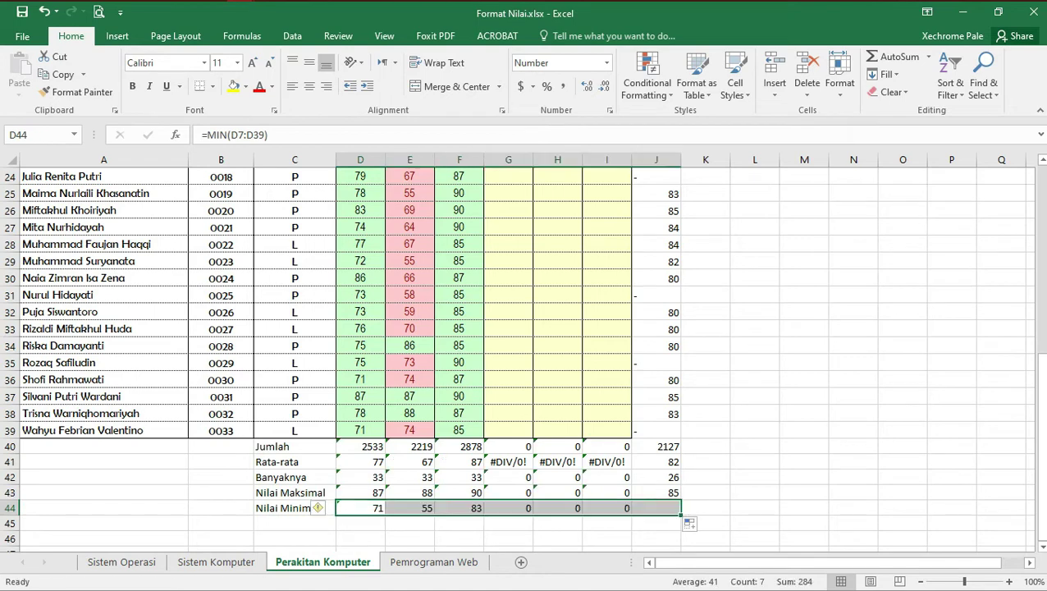
left_click(754, 461)
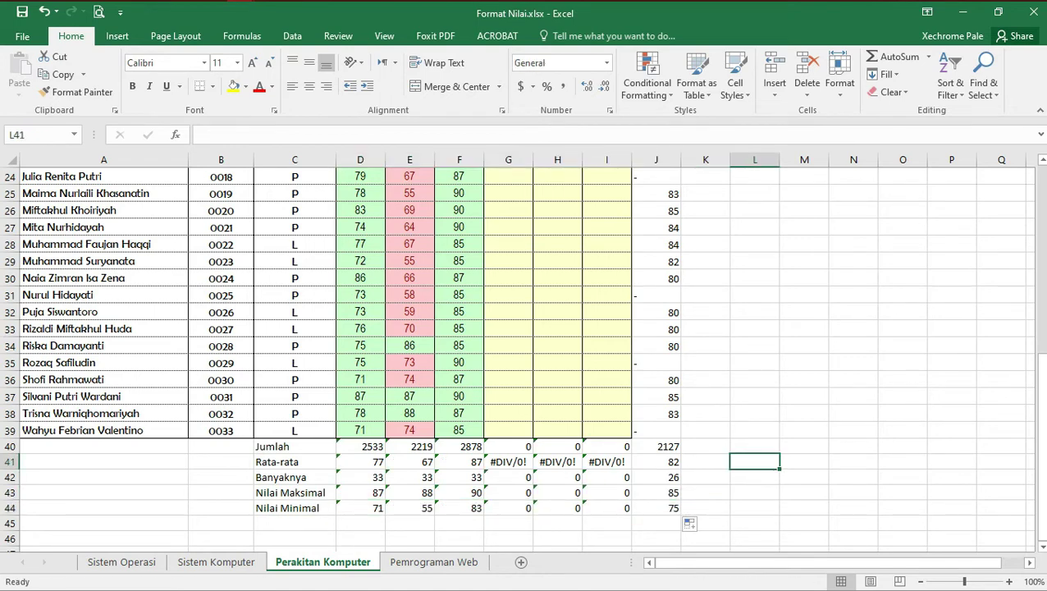
left_click(508, 462)
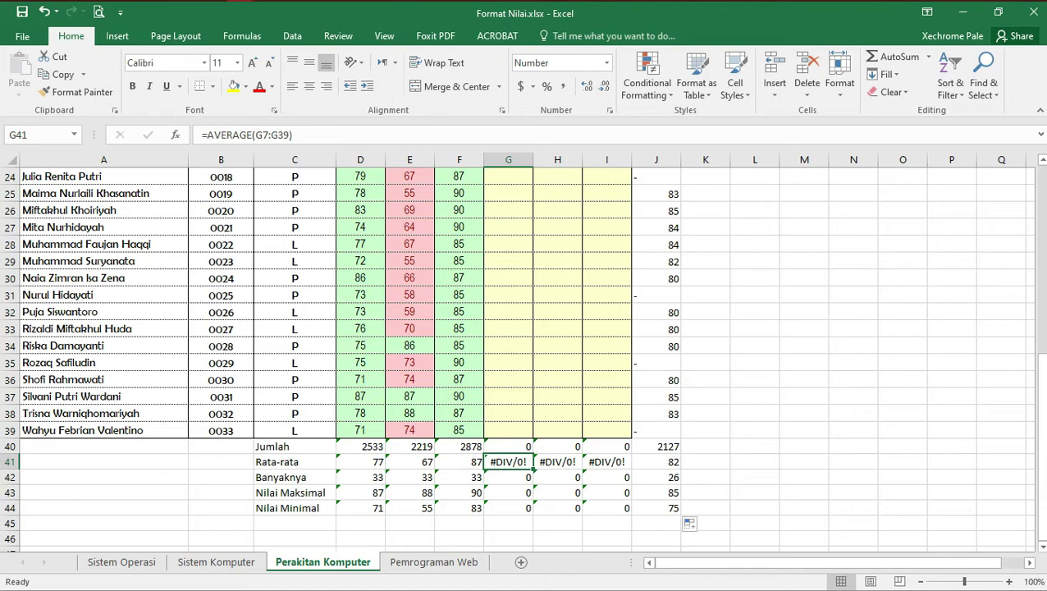
left_click(509, 477)
left_click(508, 461)
left_click(362, 447)
left_click(410, 446)
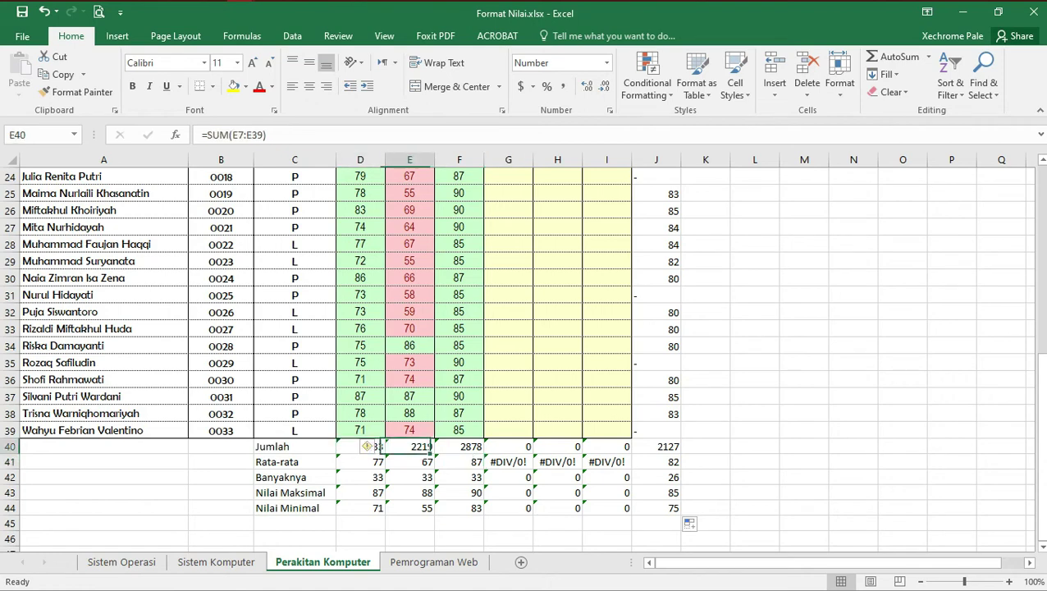